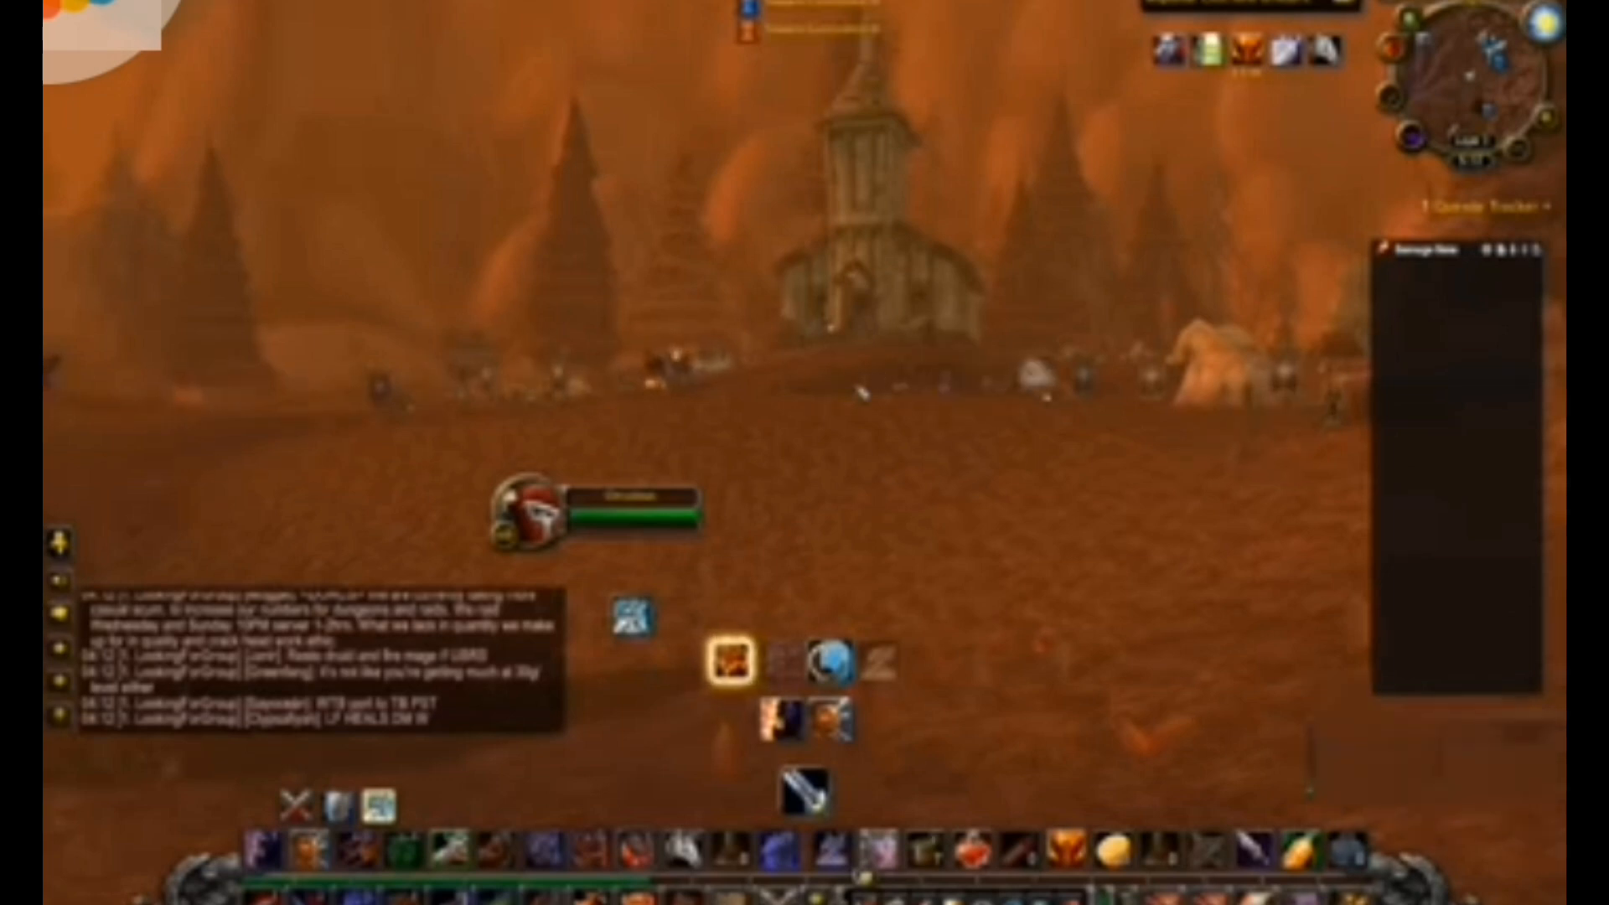
# Hide the World of Warcraft game interface so that only the scenery is shown
pyautogui.hotkey('alt', 'z')
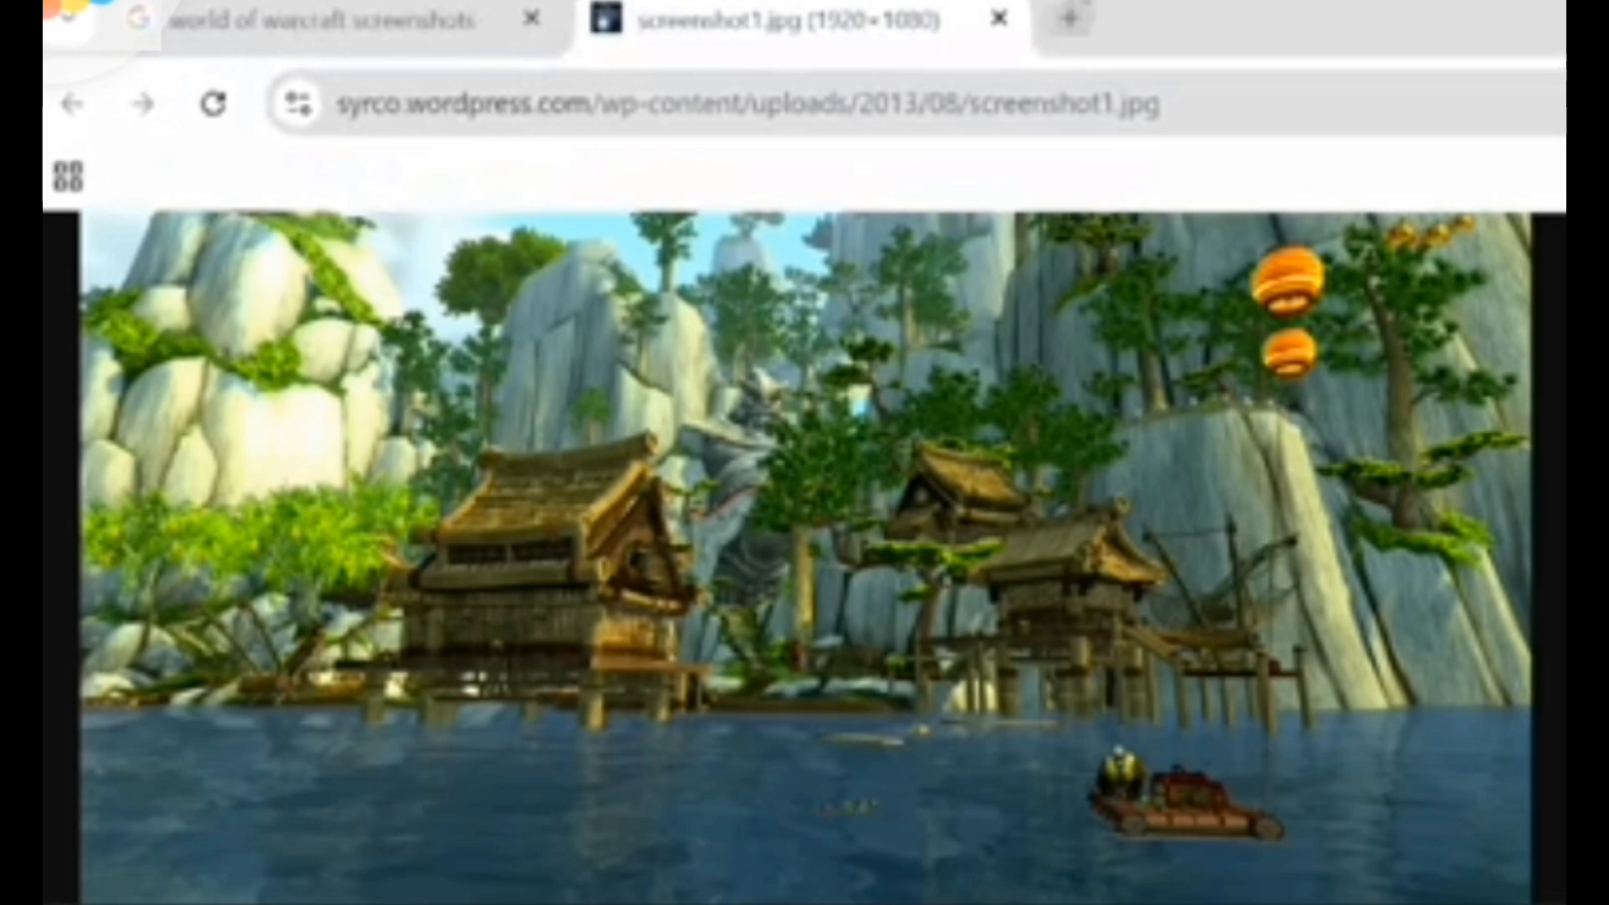
# Switch to the browser, open midjourney.com in a new tab and join from the welcome dialog
pyautogui.click(1071, 17)
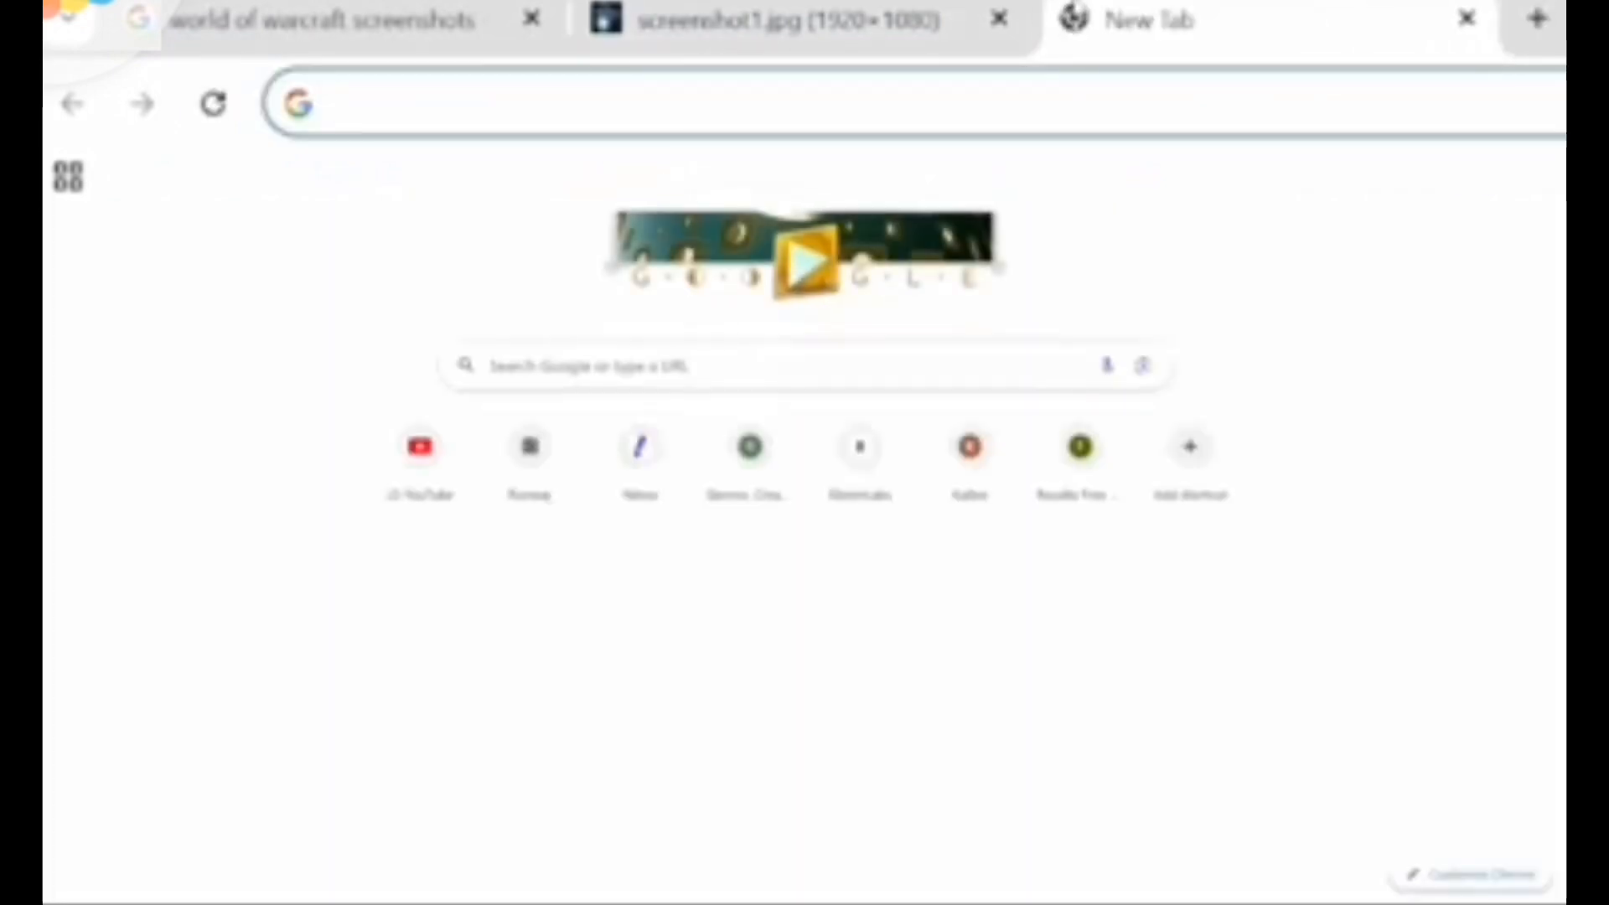
pyautogui.write('midjour')
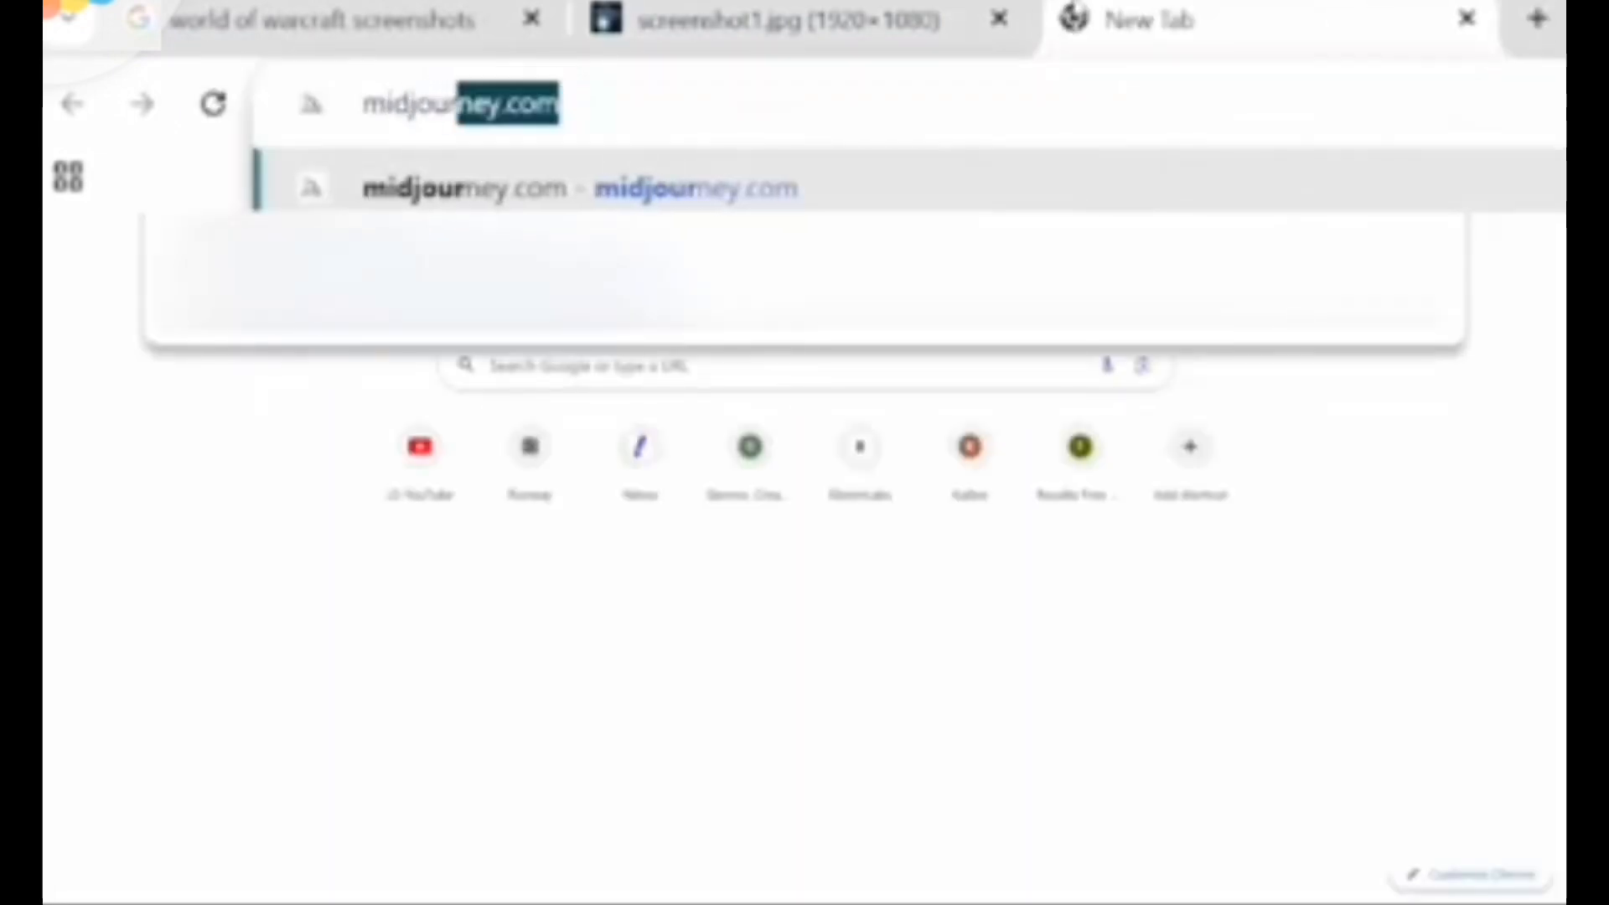
pyautogui.write('ney.c')
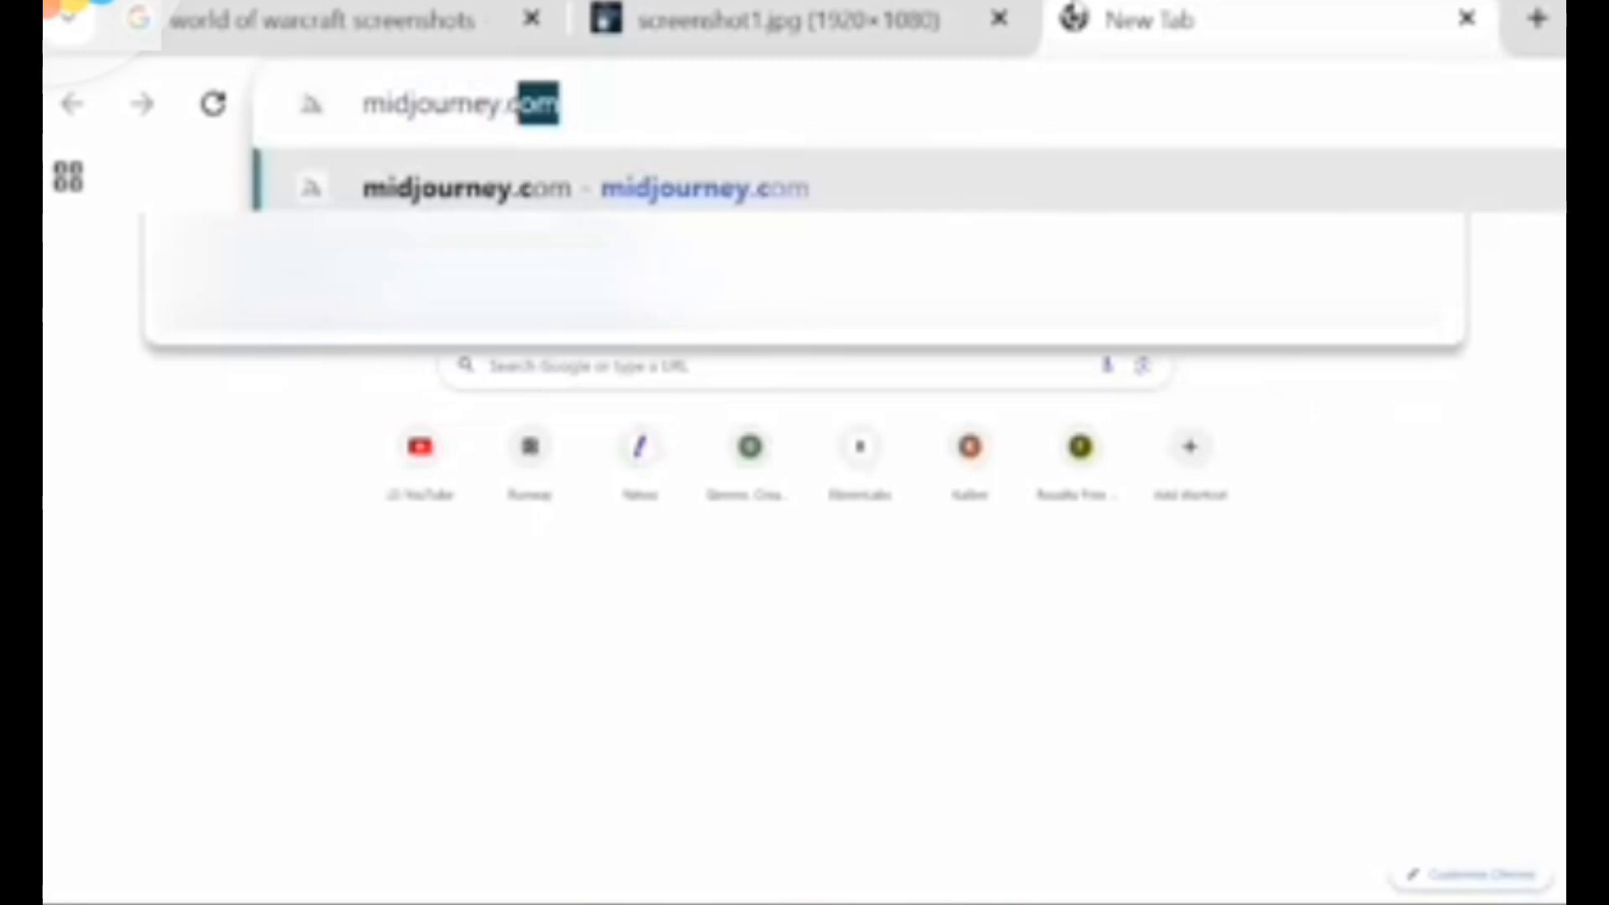
pyautogui.write('om')
pyautogui.press('Return')
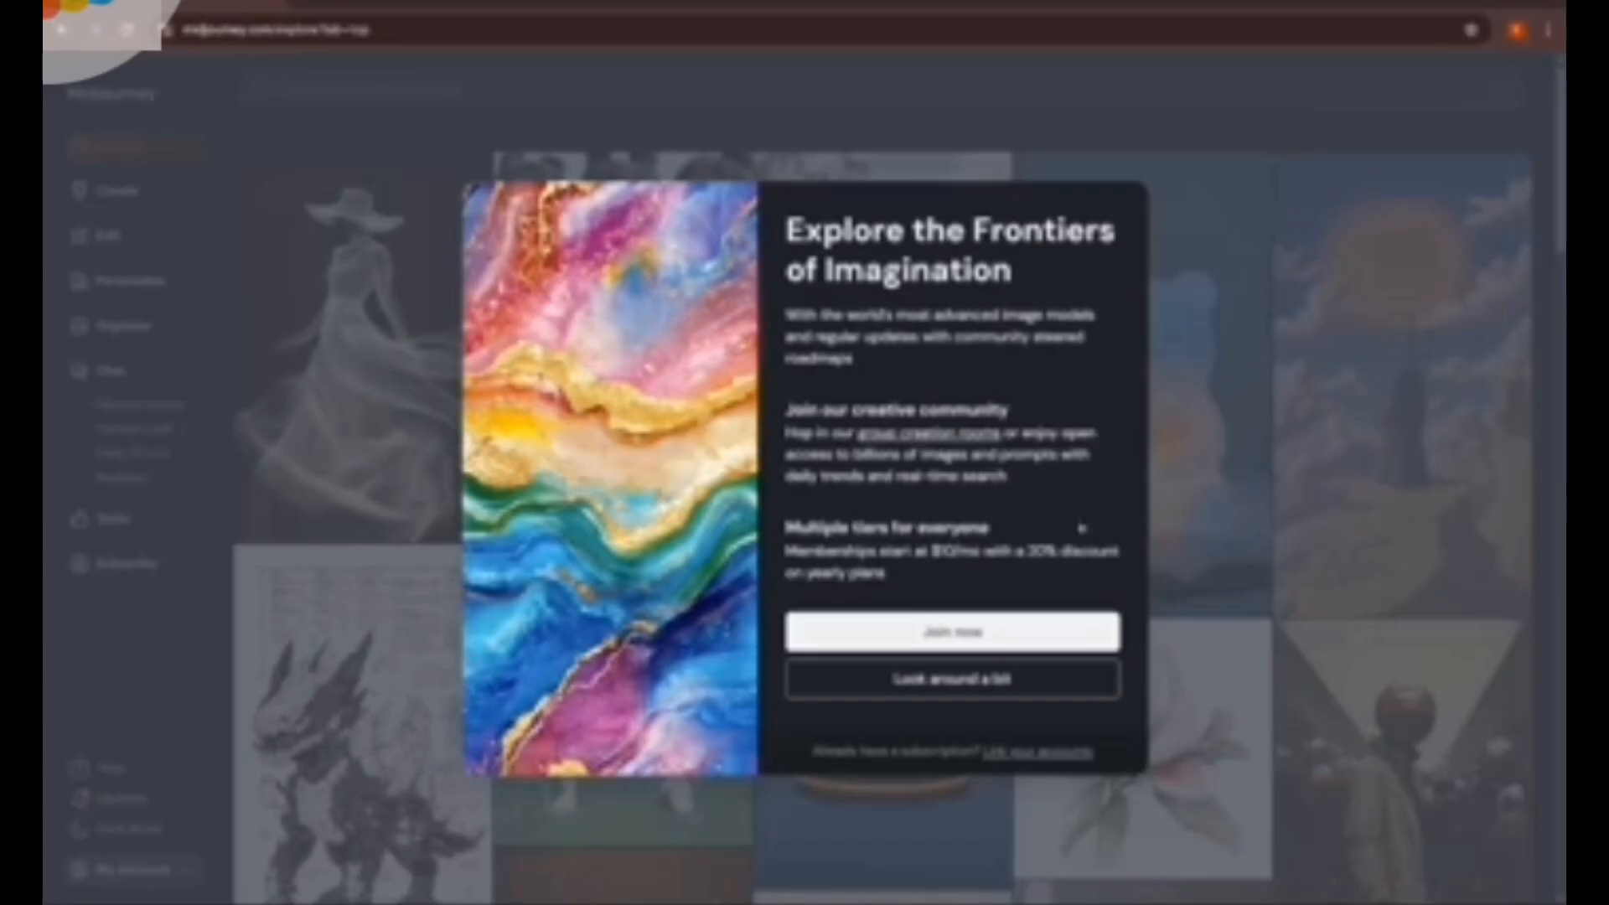
pyautogui.click(926, 644)
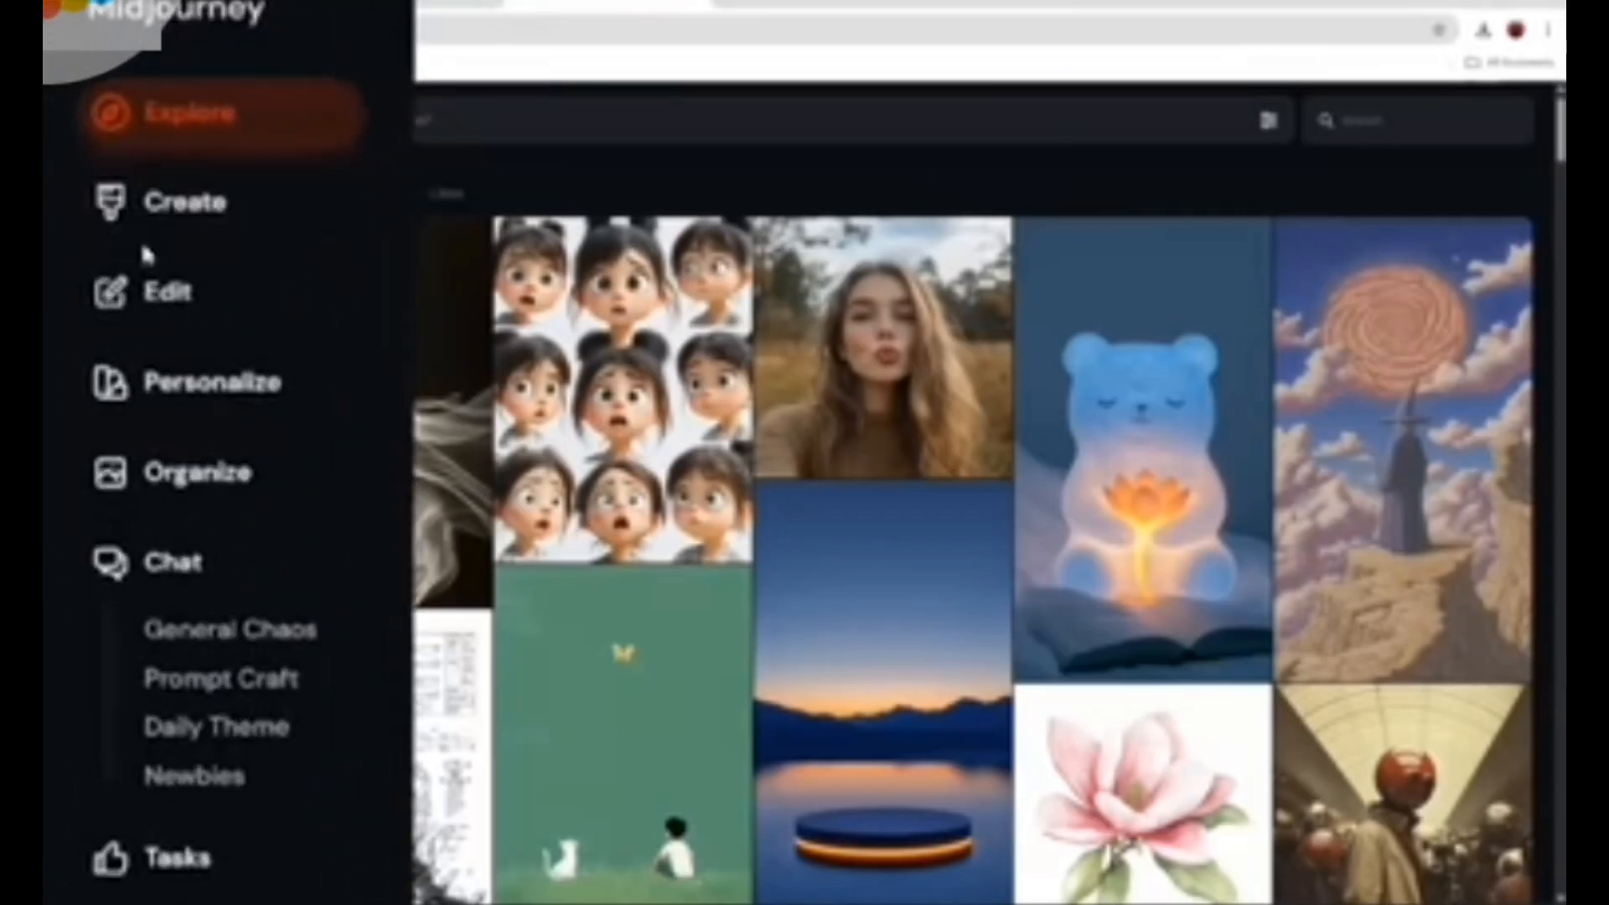
# Open Midjourney's image editor and load the downloaded screenshot1 image from the recent downloads
pyautogui.click(165, 297)
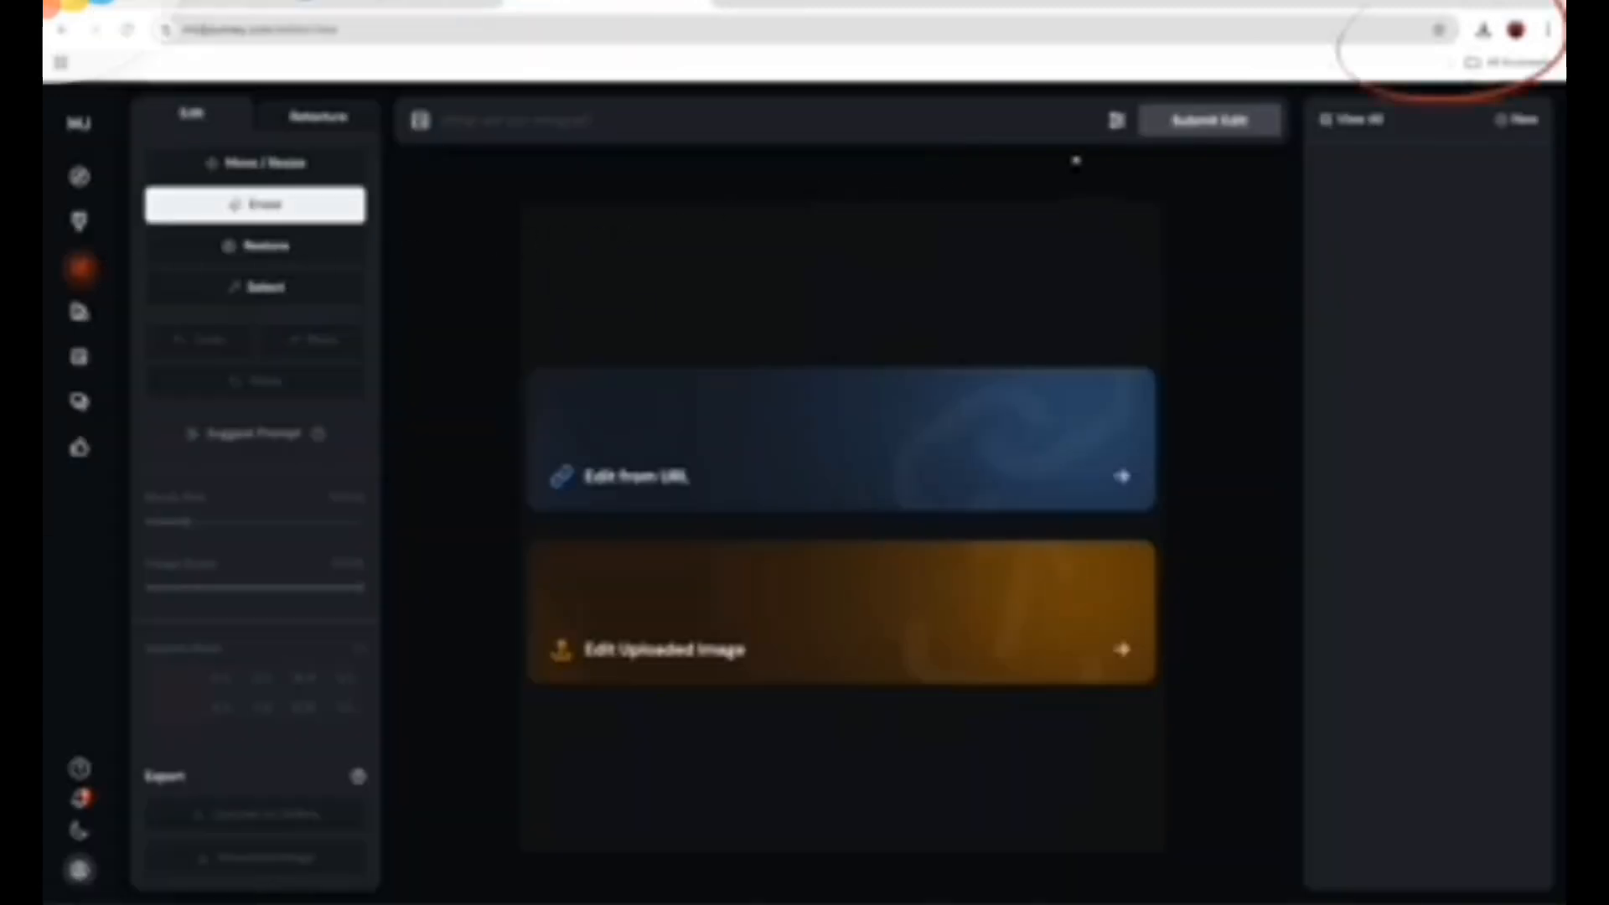
pyautogui.click(1484, 30)
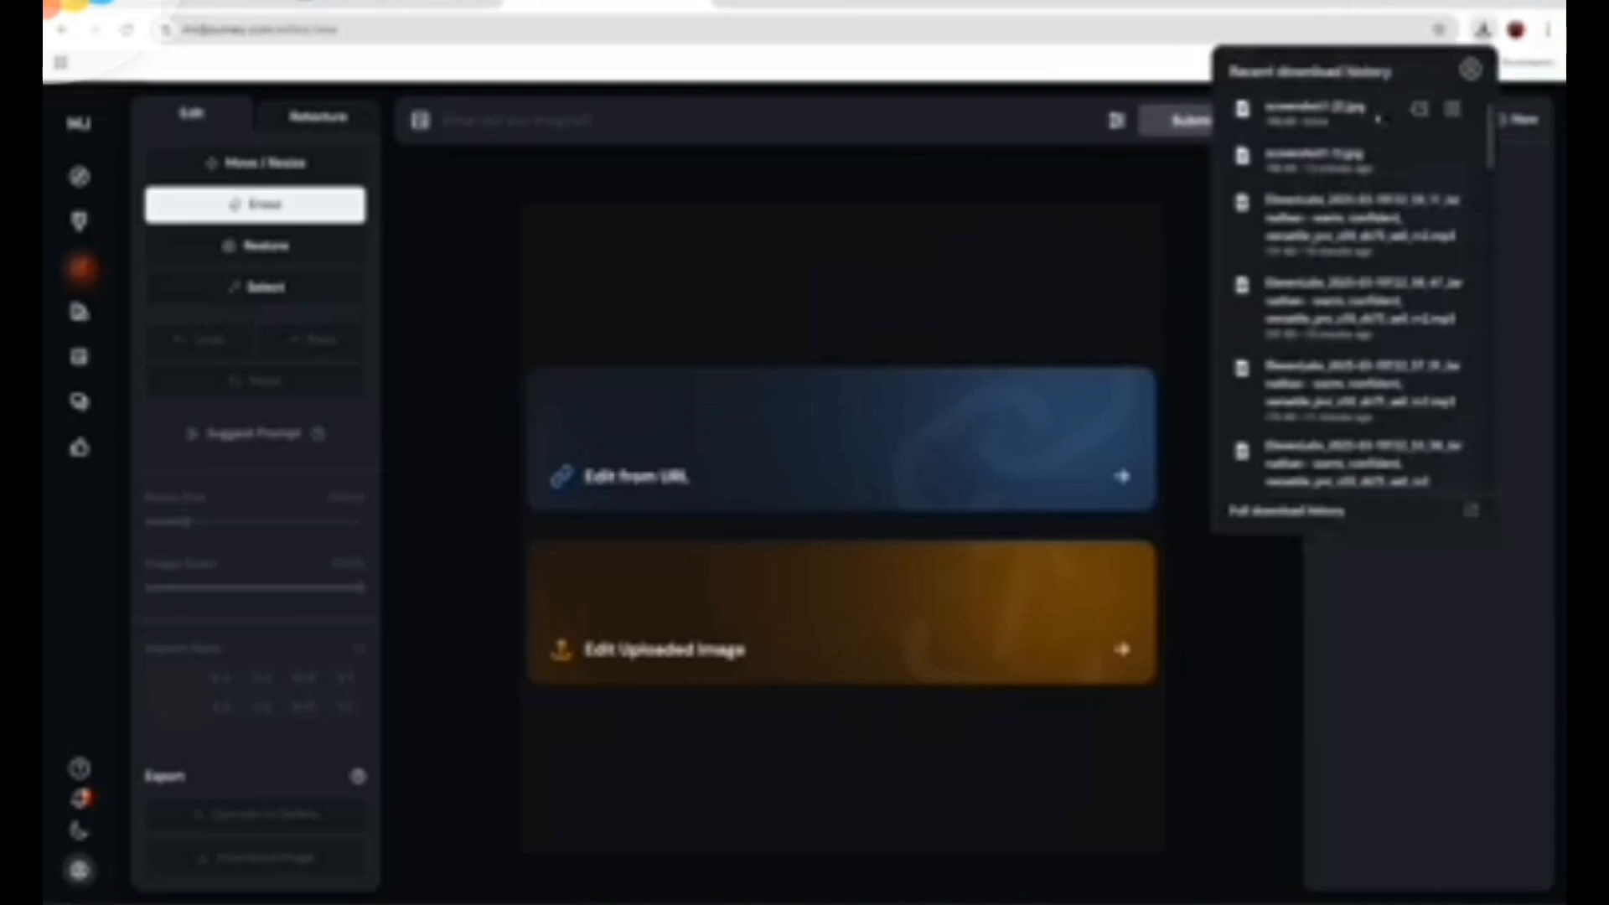
pyautogui.moveTo(1303, 132); pyautogui.dragTo(951, 598)
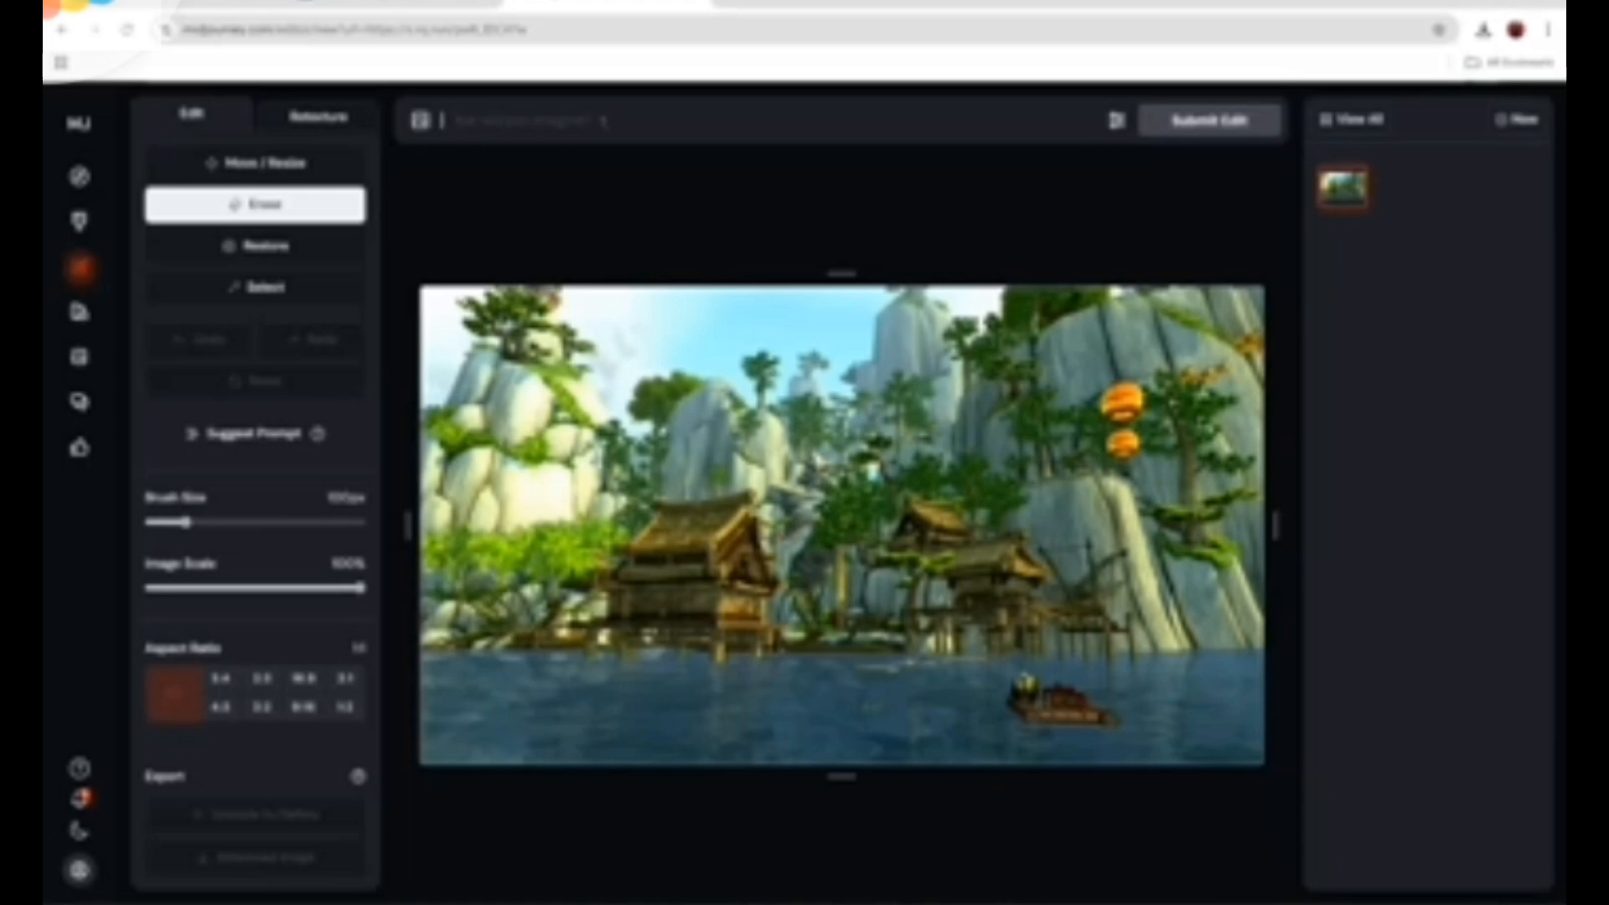
# Retexture the image with a prompt for a World of Warcraft live action cinematic trailer showing a filthy, soot-stained tropical jungle shantytown
pyautogui.write('World of warcraft live action cinematic trailer presents [a filthy soot stained tropical jungle shantytown there are colorful buildings made from shipwrecks strewn together with steampunk contraptions and rigging along a broken mass of masts and decks. With wooden dock streets and pirate decor on a bright day on a hot summer] in the style of high resolution cinematic trailer ultra detail 8k realism with vivid colors and intricate details')
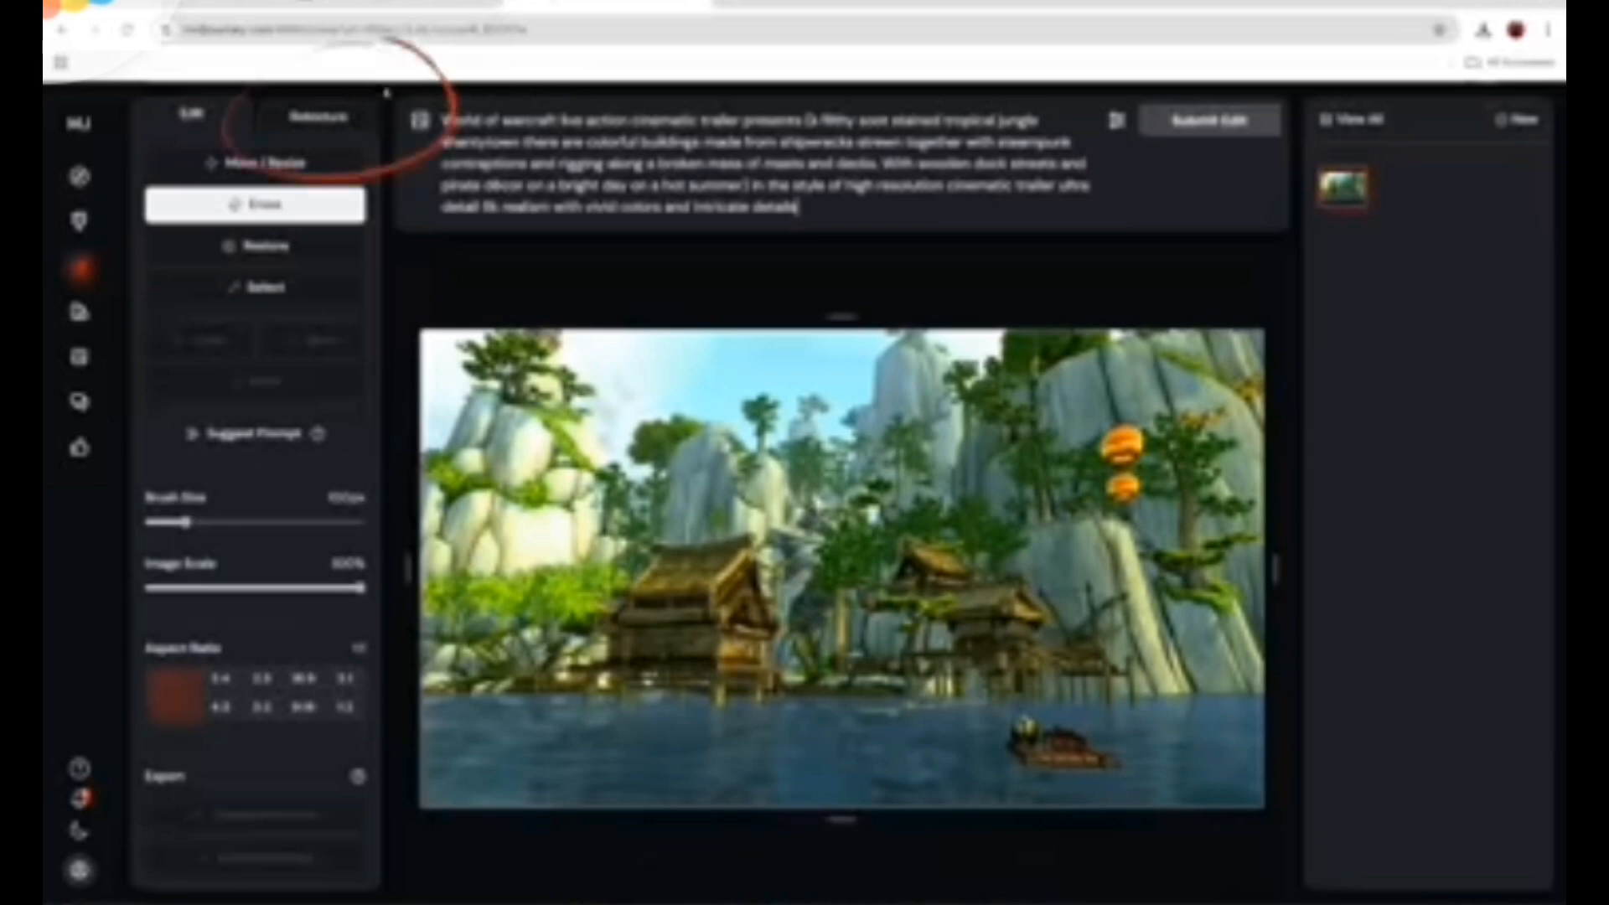
pyautogui.click(309, 125)
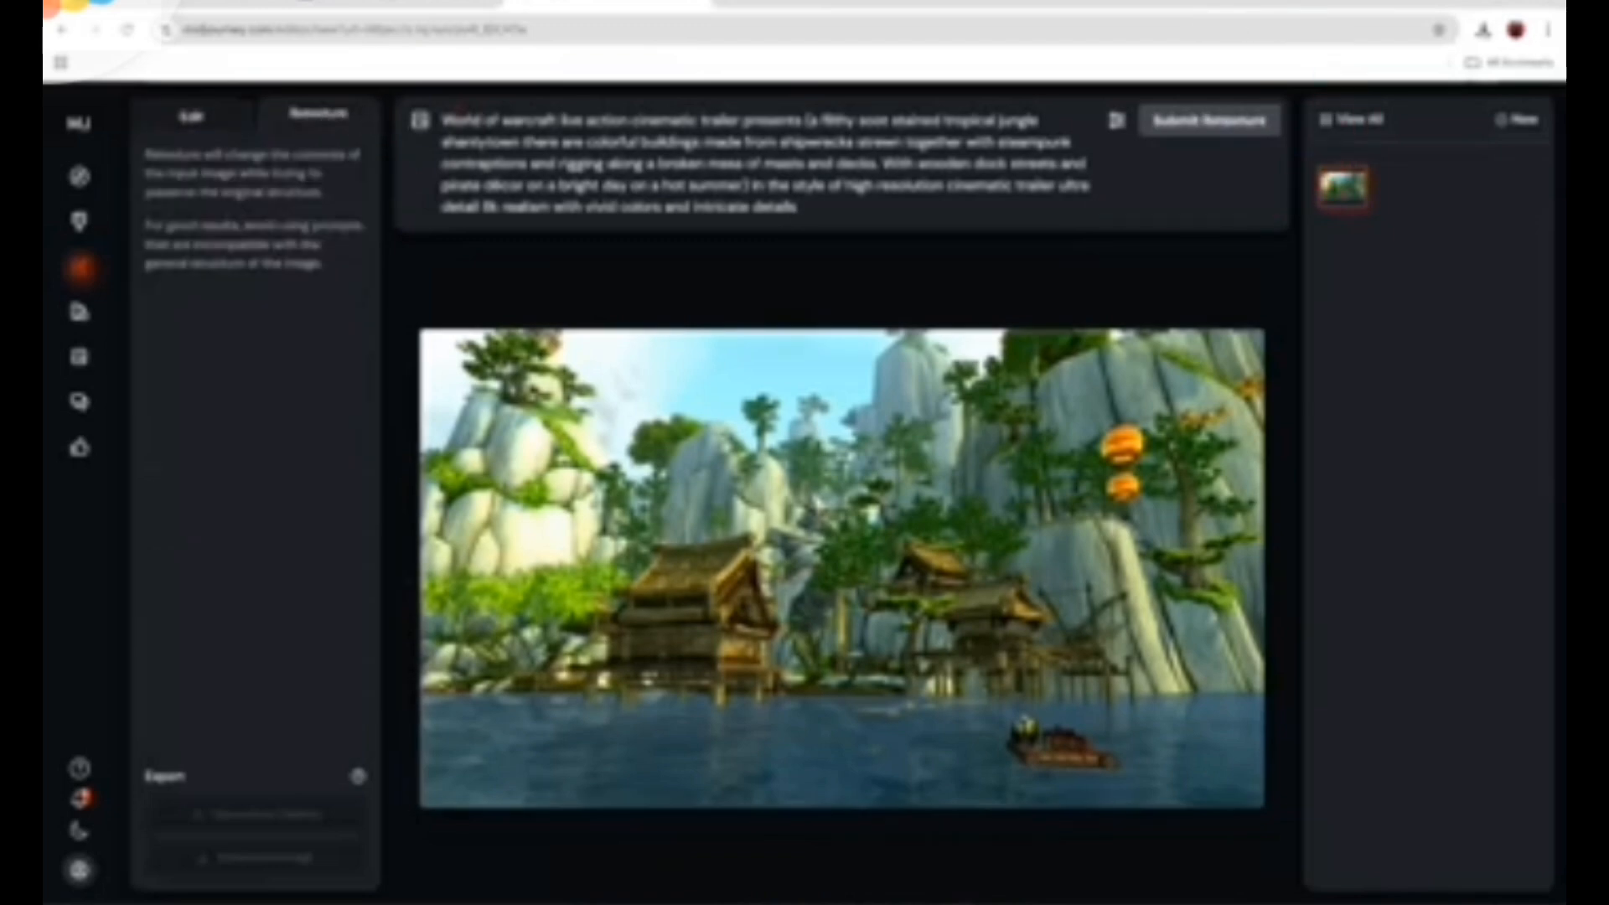
pyautogui.click(1193, 128)
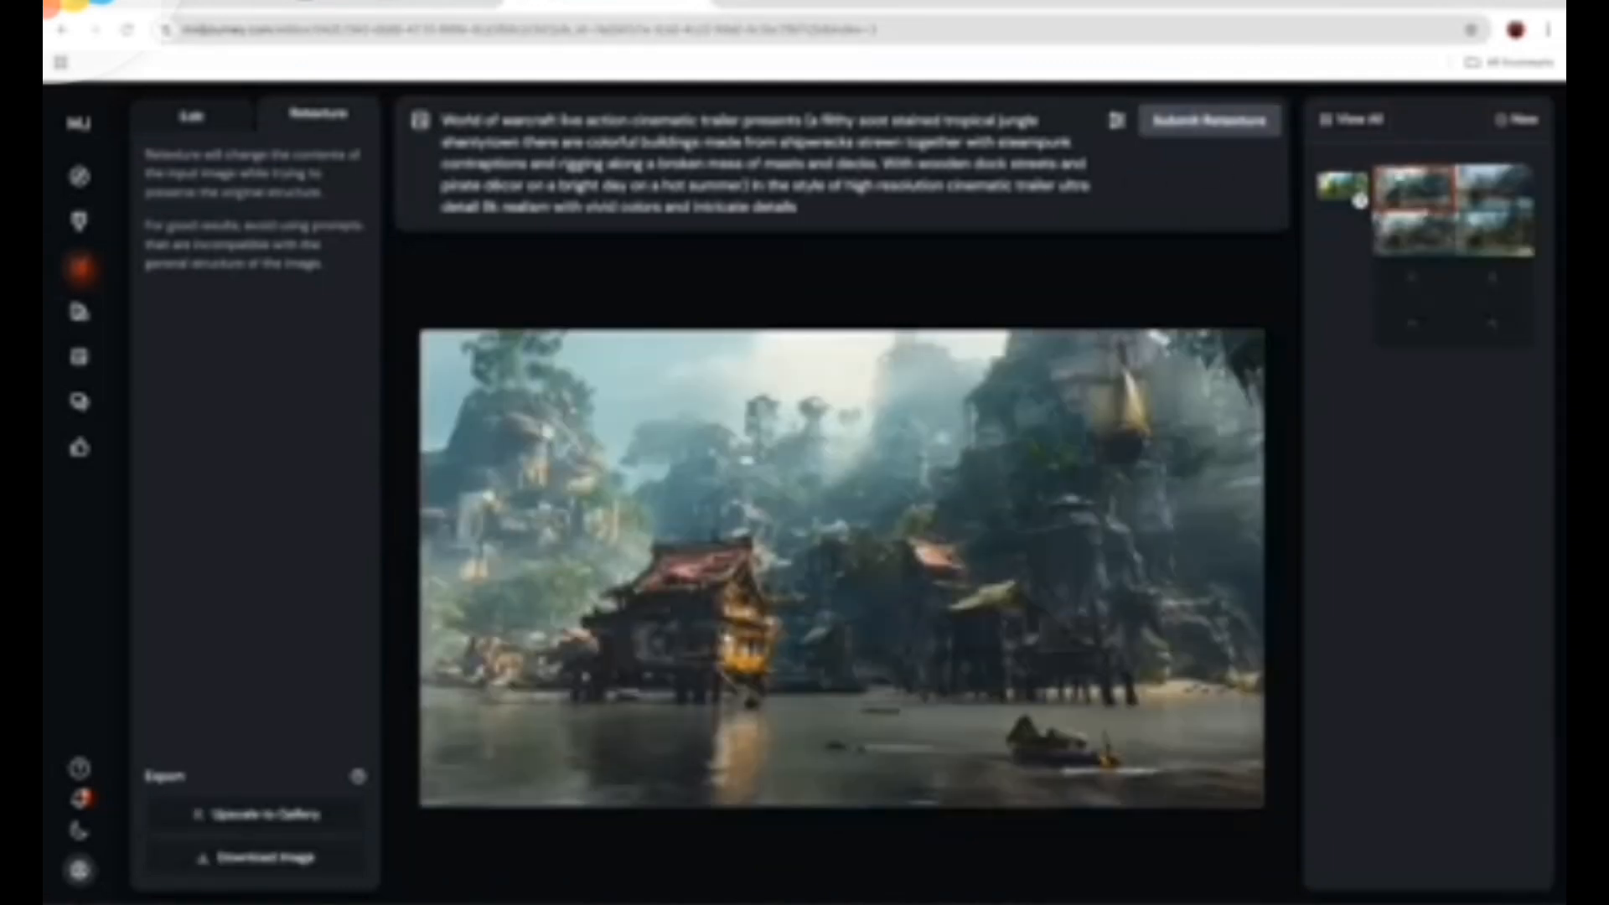
# Compare the retextured variations and download the first one, the misty lagoon village
pyautogui.click(1498, 183)
pyautogui.click(1505, 235)
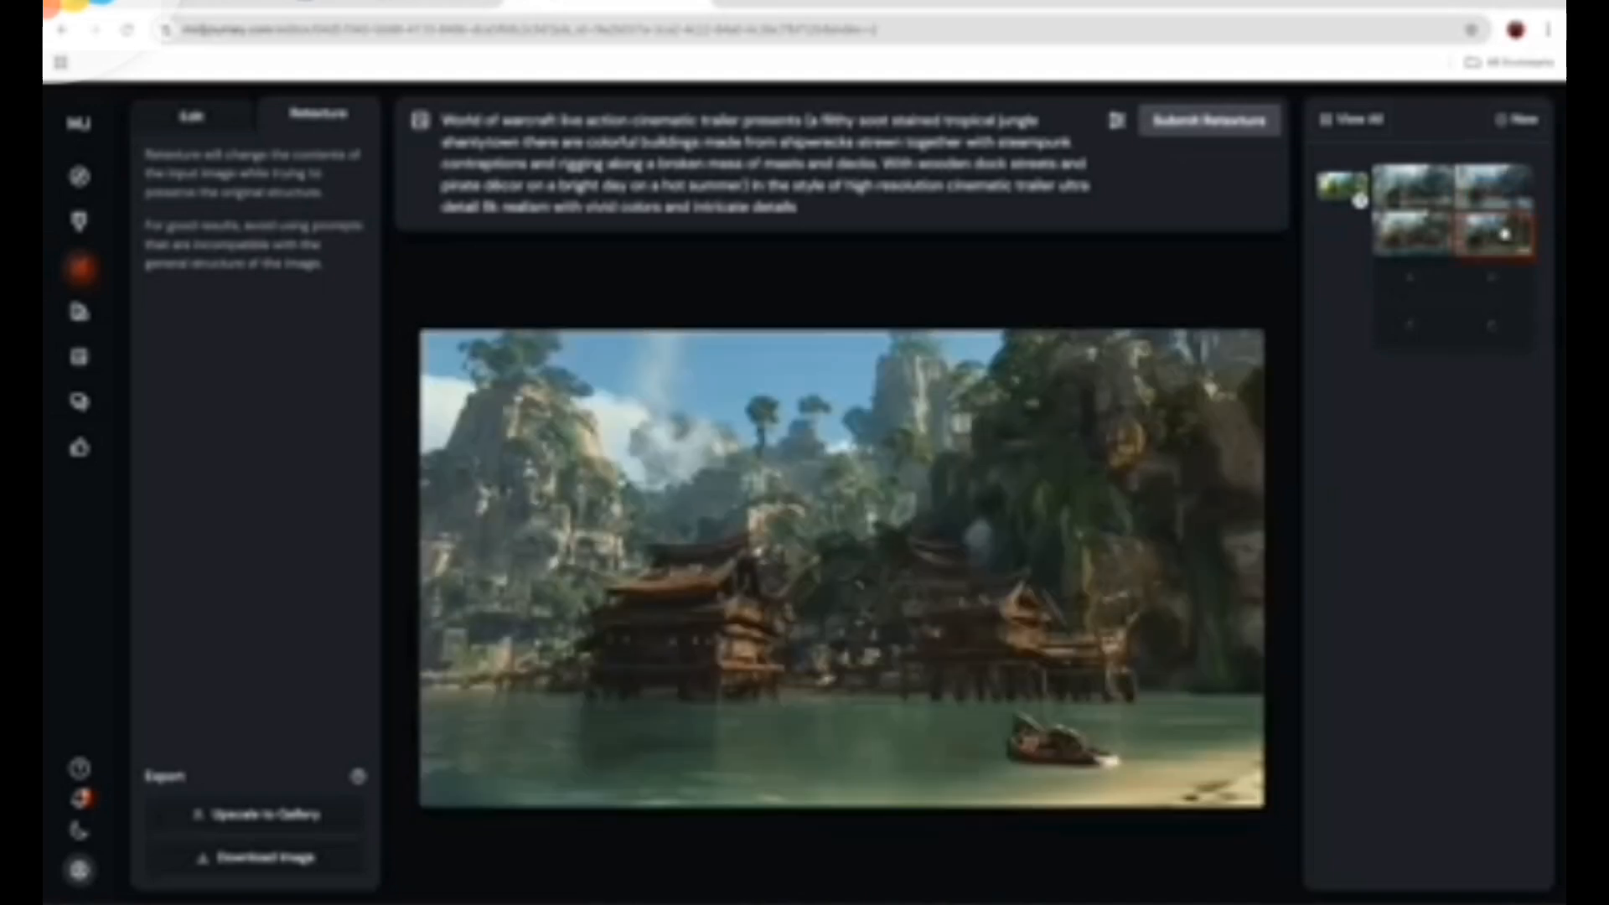
pyautogui.click(1430, 235)
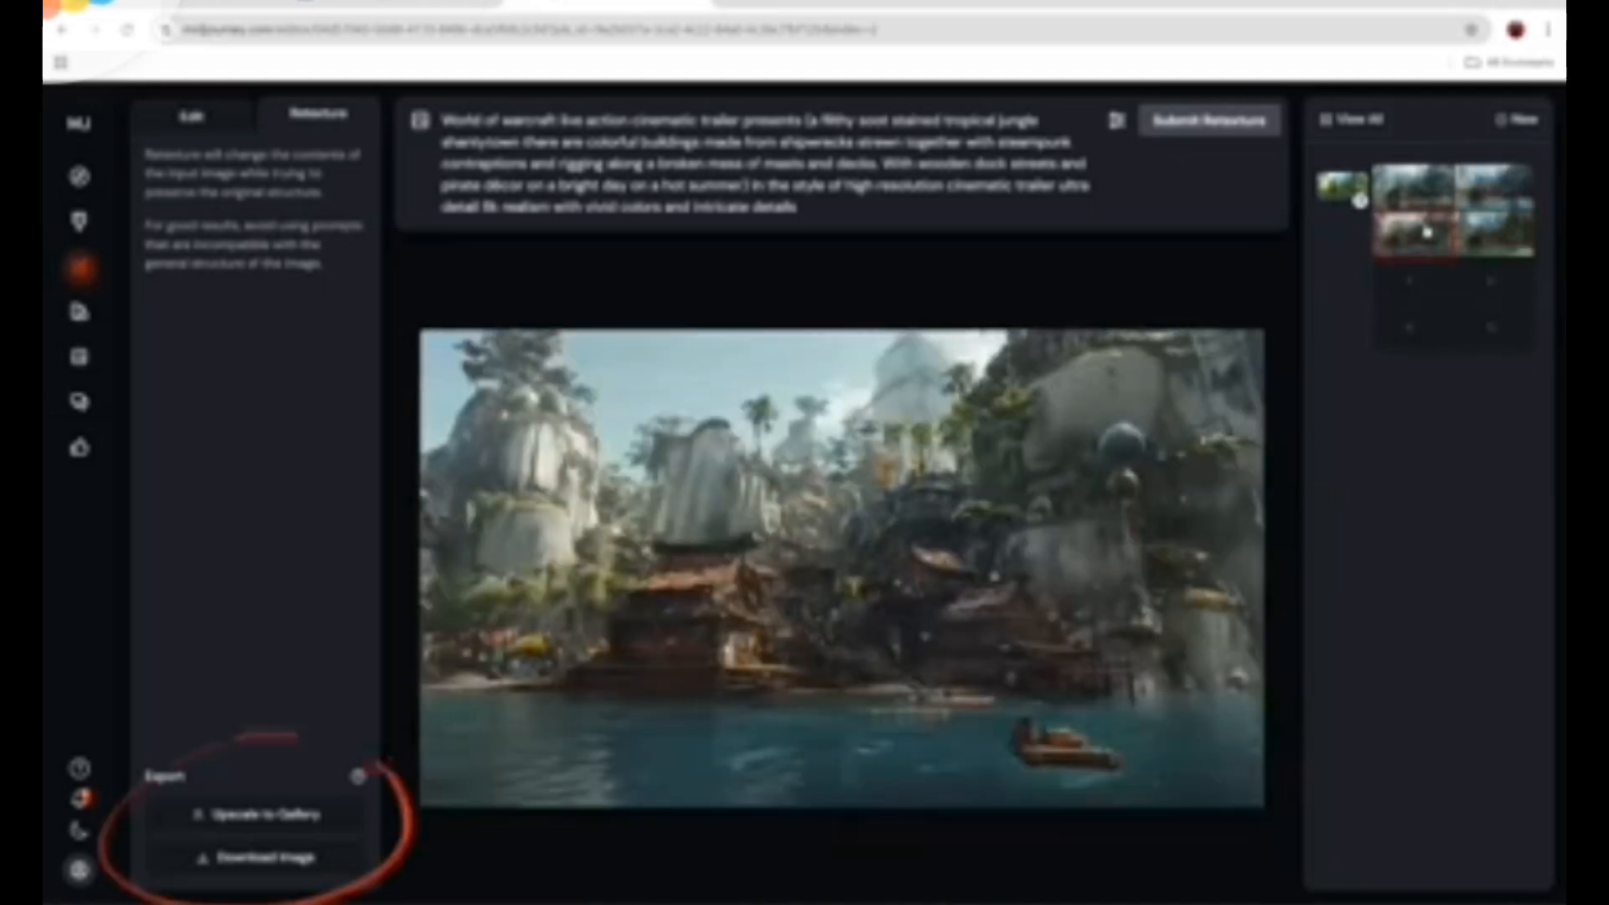
pyautogui.click(1428, 188)
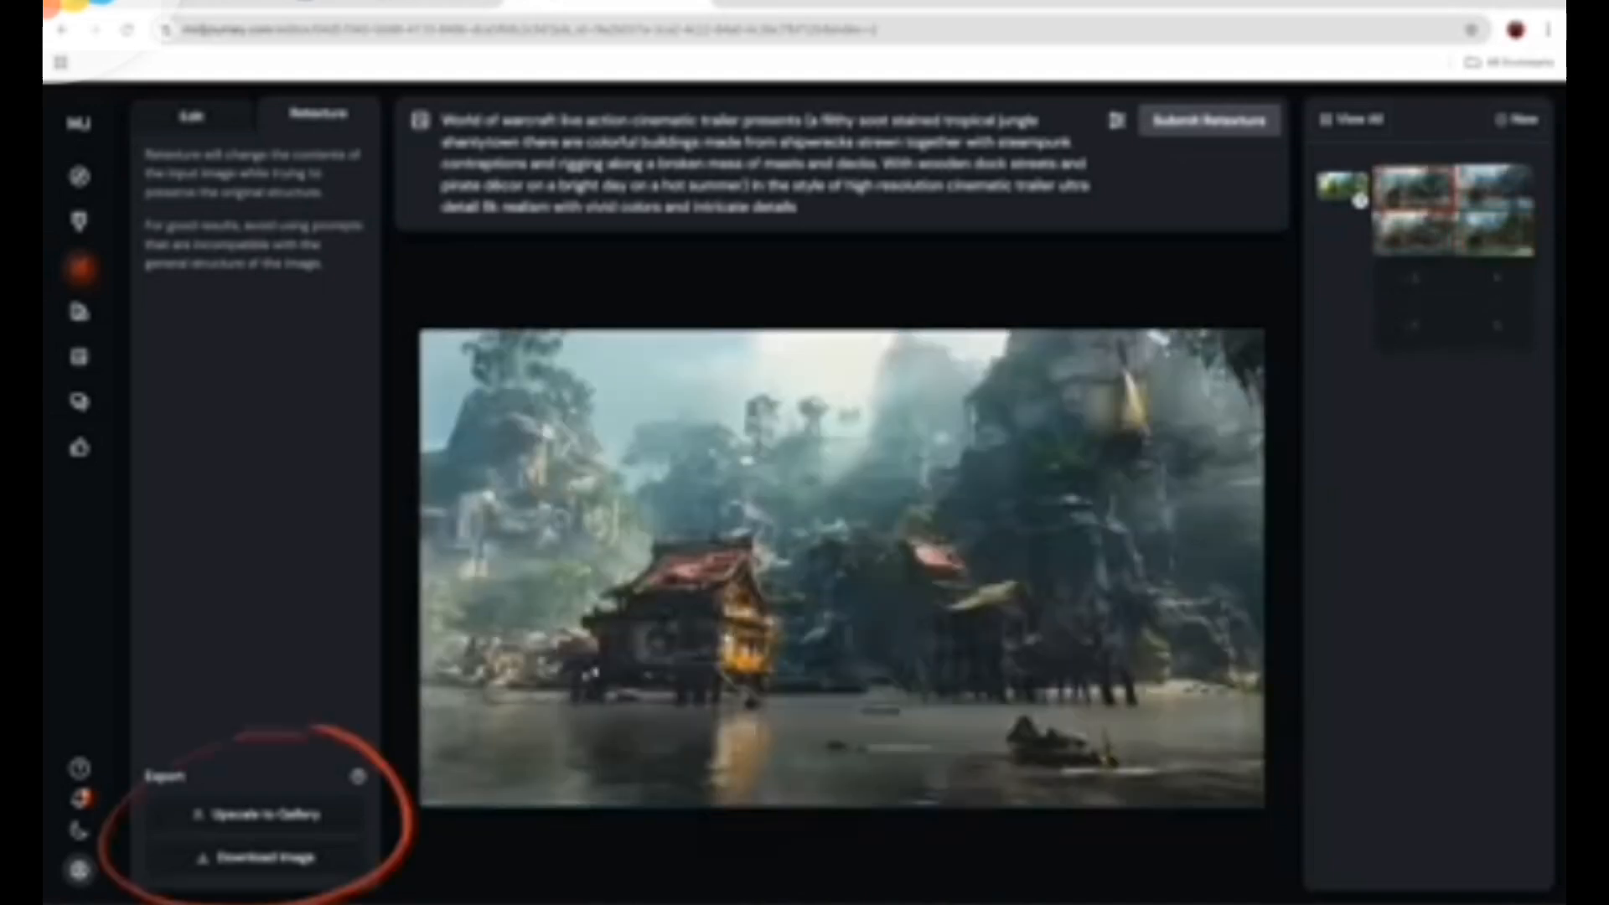
pyautogui.click(324, 859)
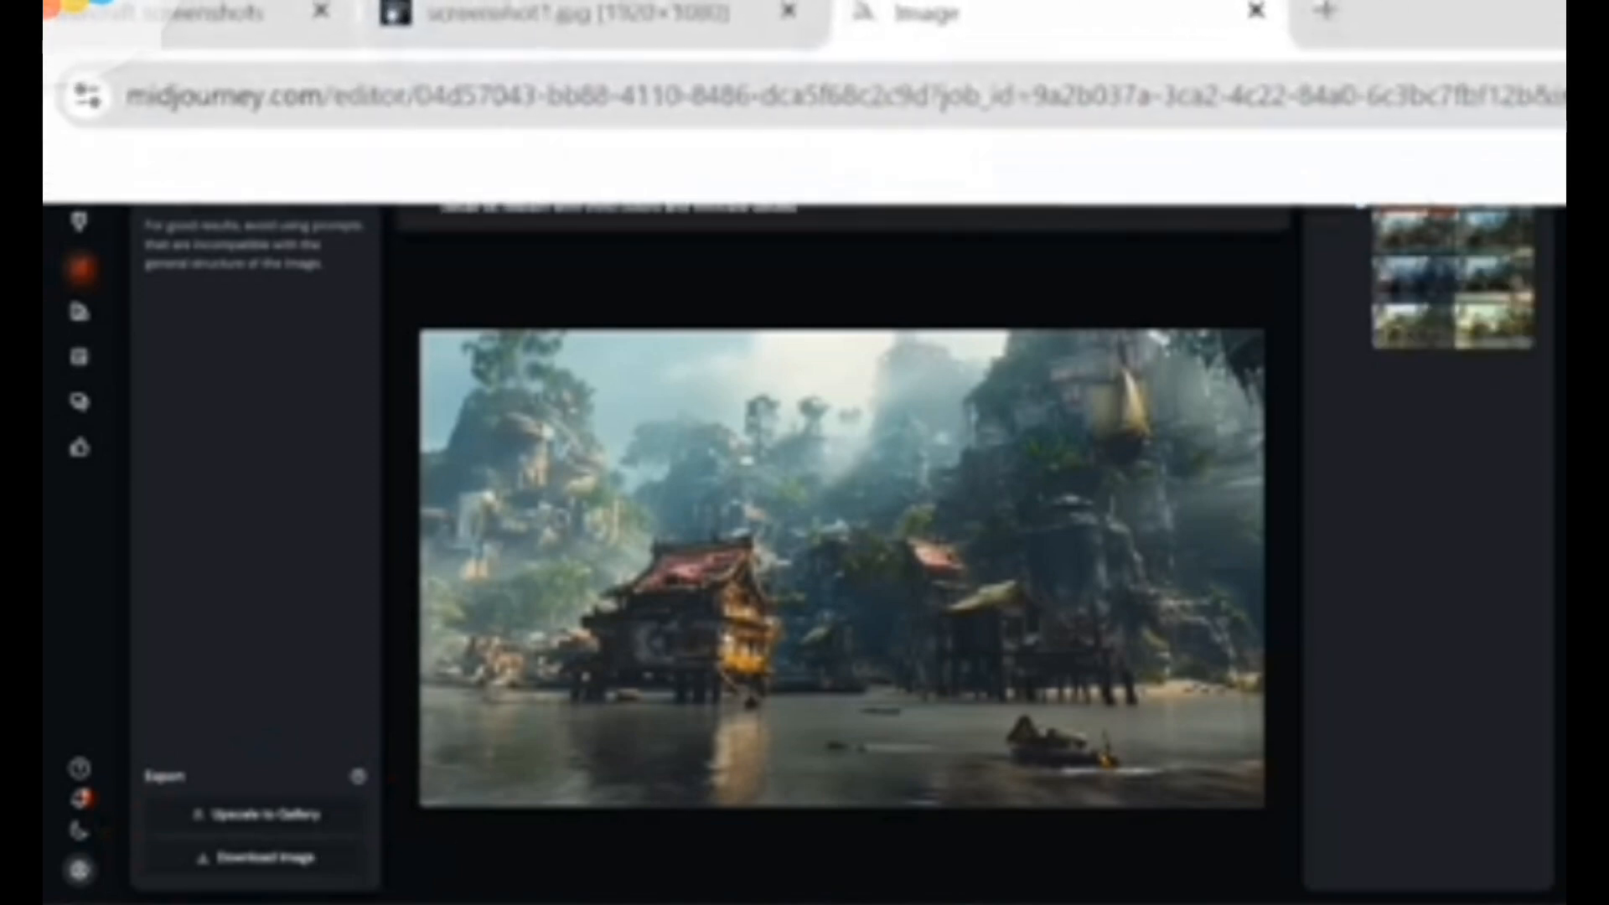
# Open runwayml.com in a new browser tab, enter the Runway dashboard and start a new session
pyautogui.hotkey('ctrl', 't')
pyautogui.write('runway')
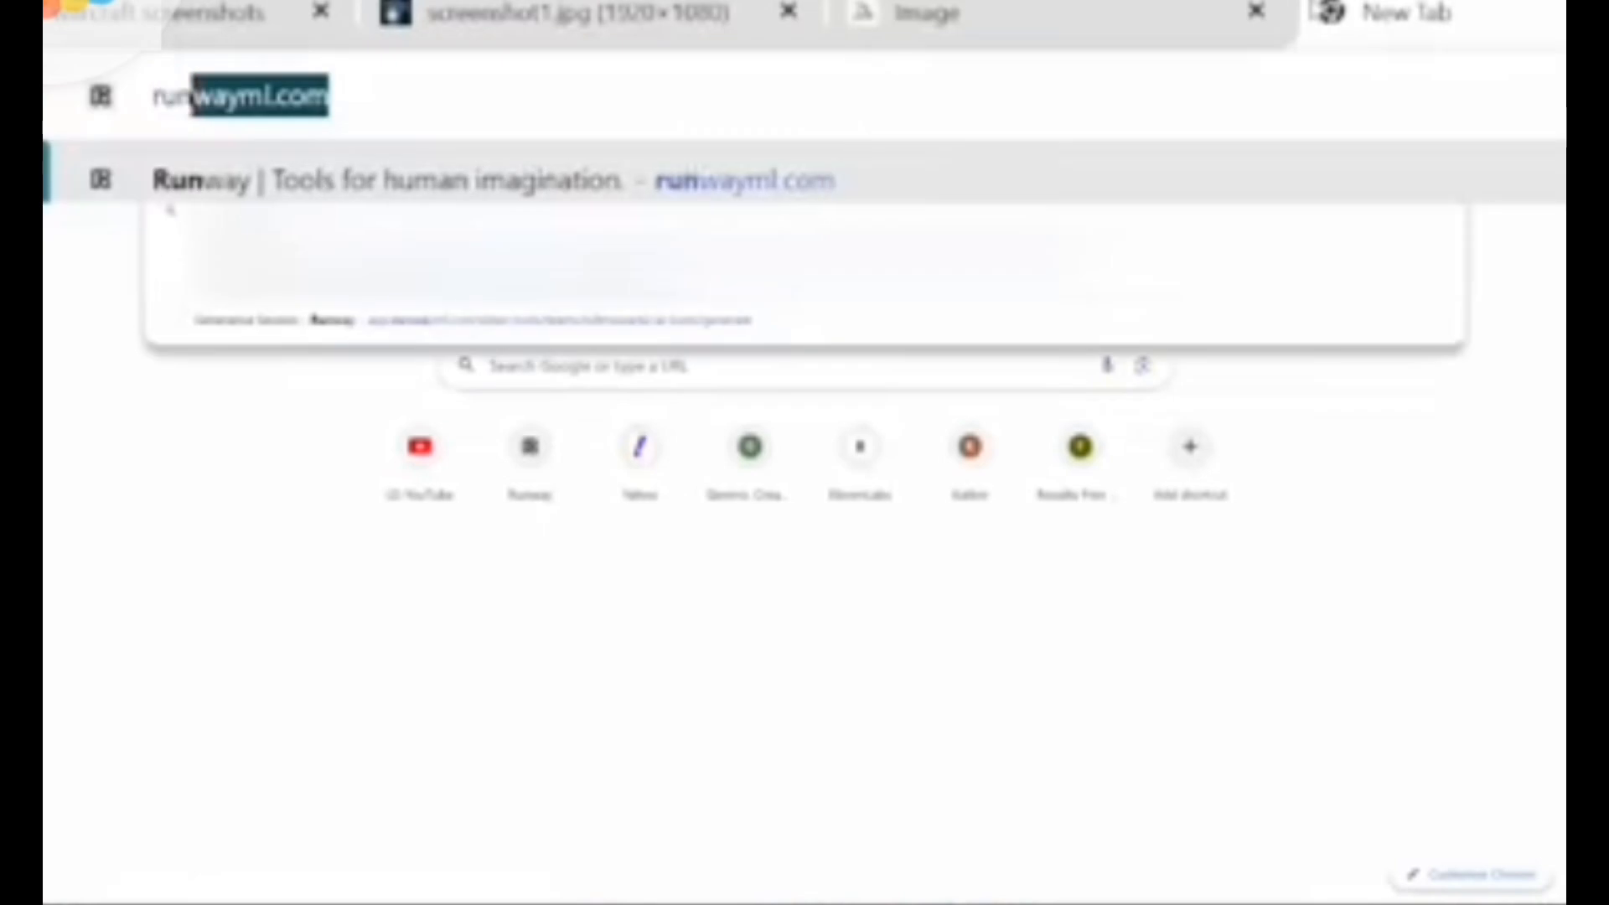
pyautogui.write('ml')
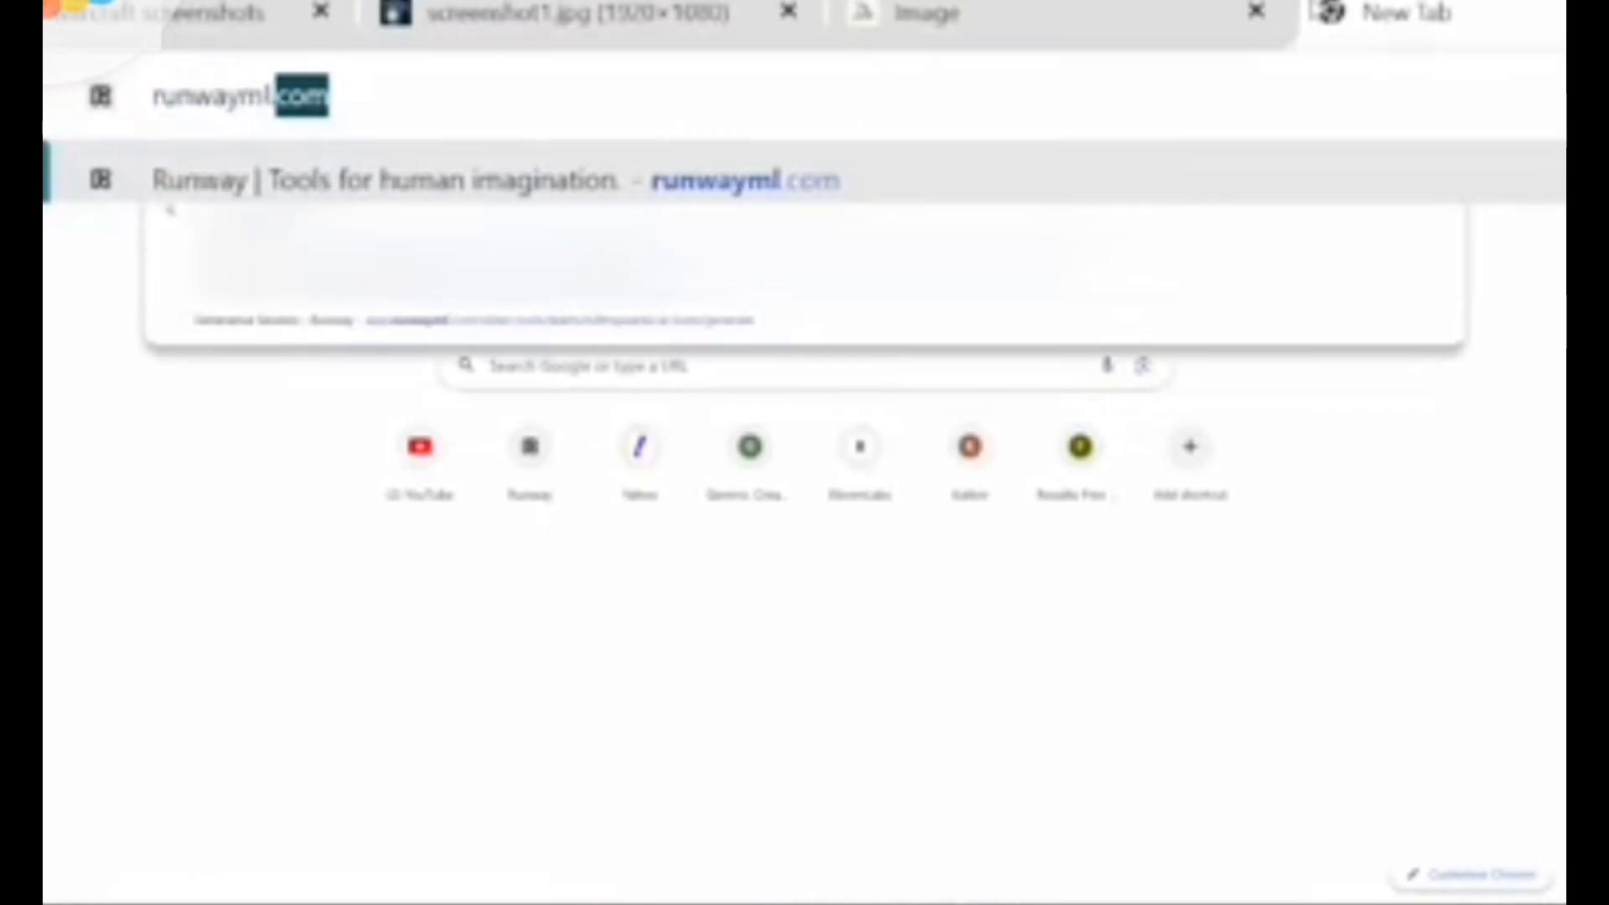
pyautogui.press('Return')
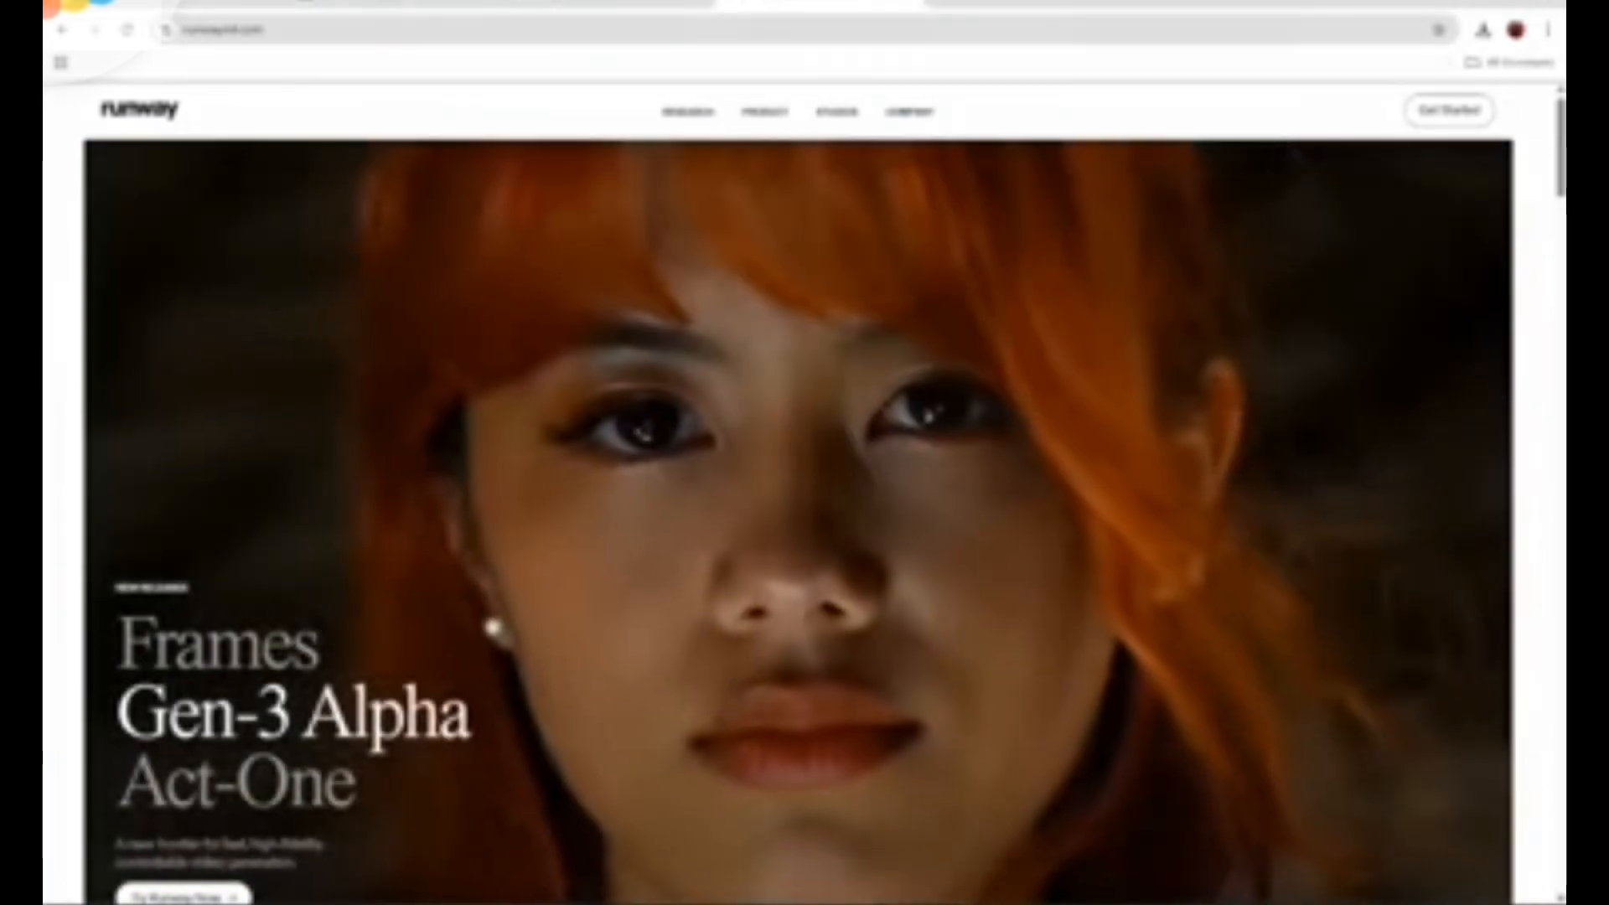
pyautogui.click(1427, 122)
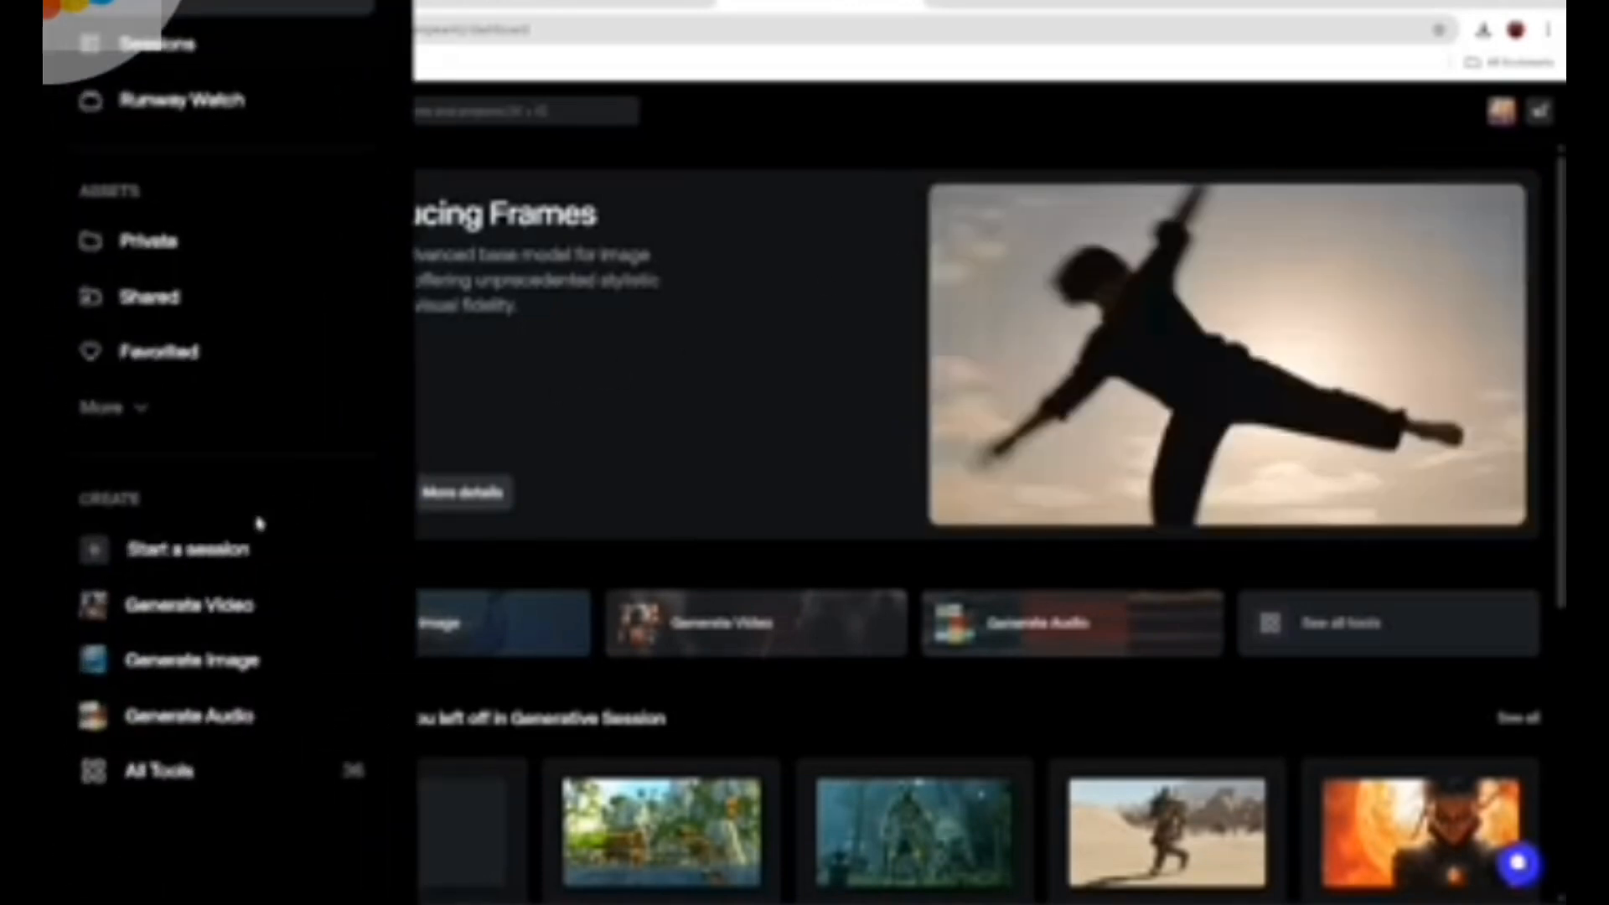
pyautogui.click(215, 550)
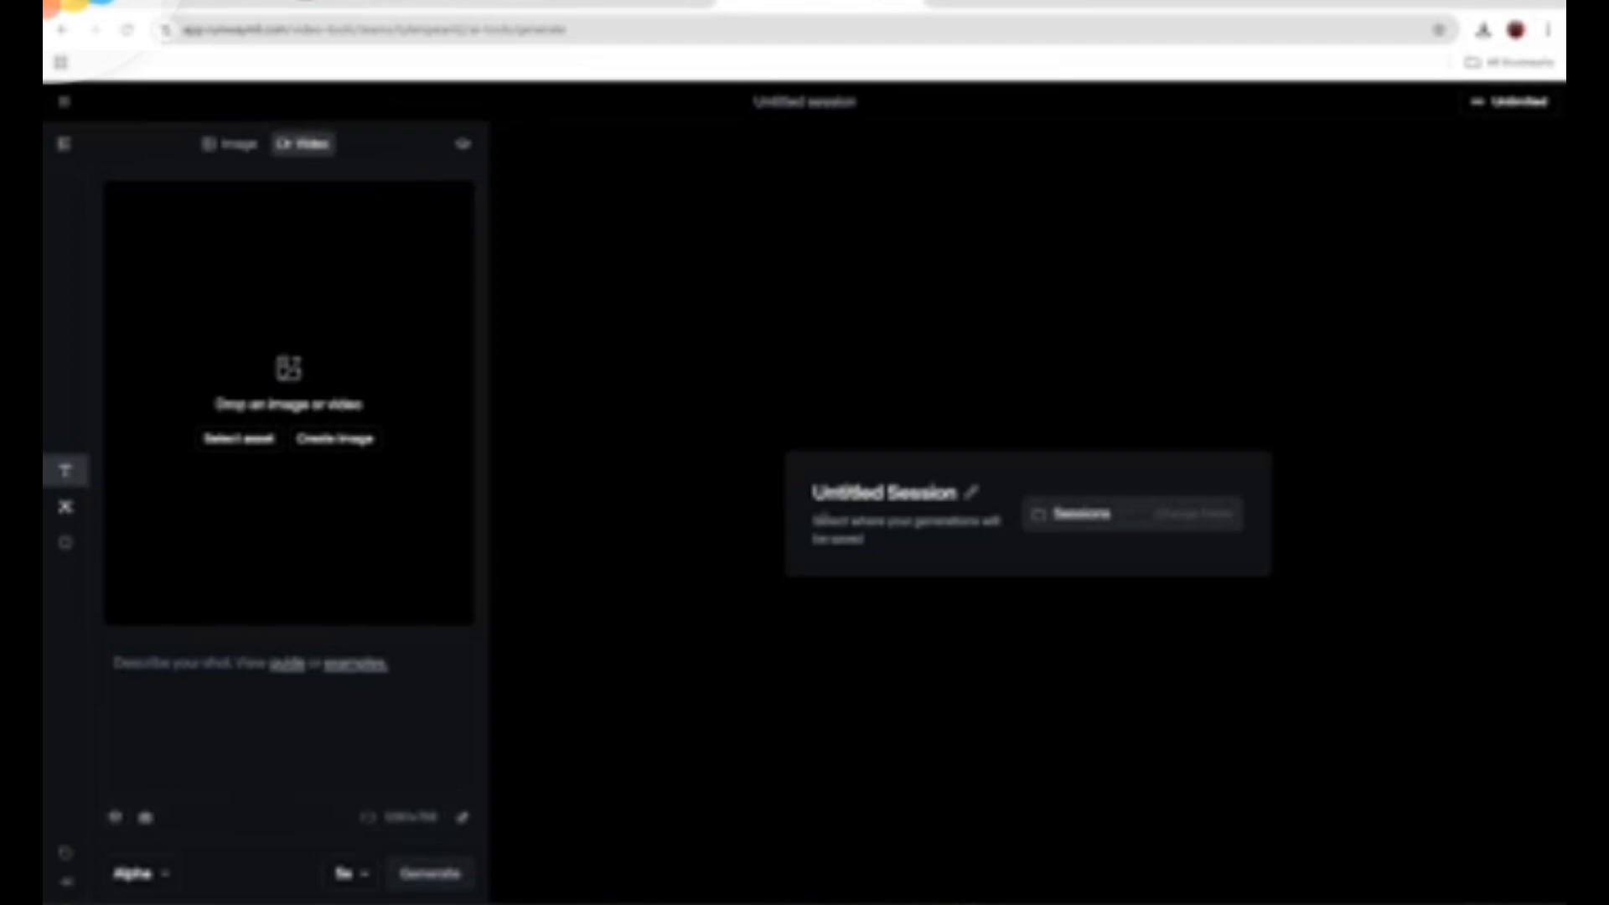
# Load the downloaded village image into the video session and enter the prompt "Establishing landscape ground level of seaside village."
pyautogui.click(1483, 29)
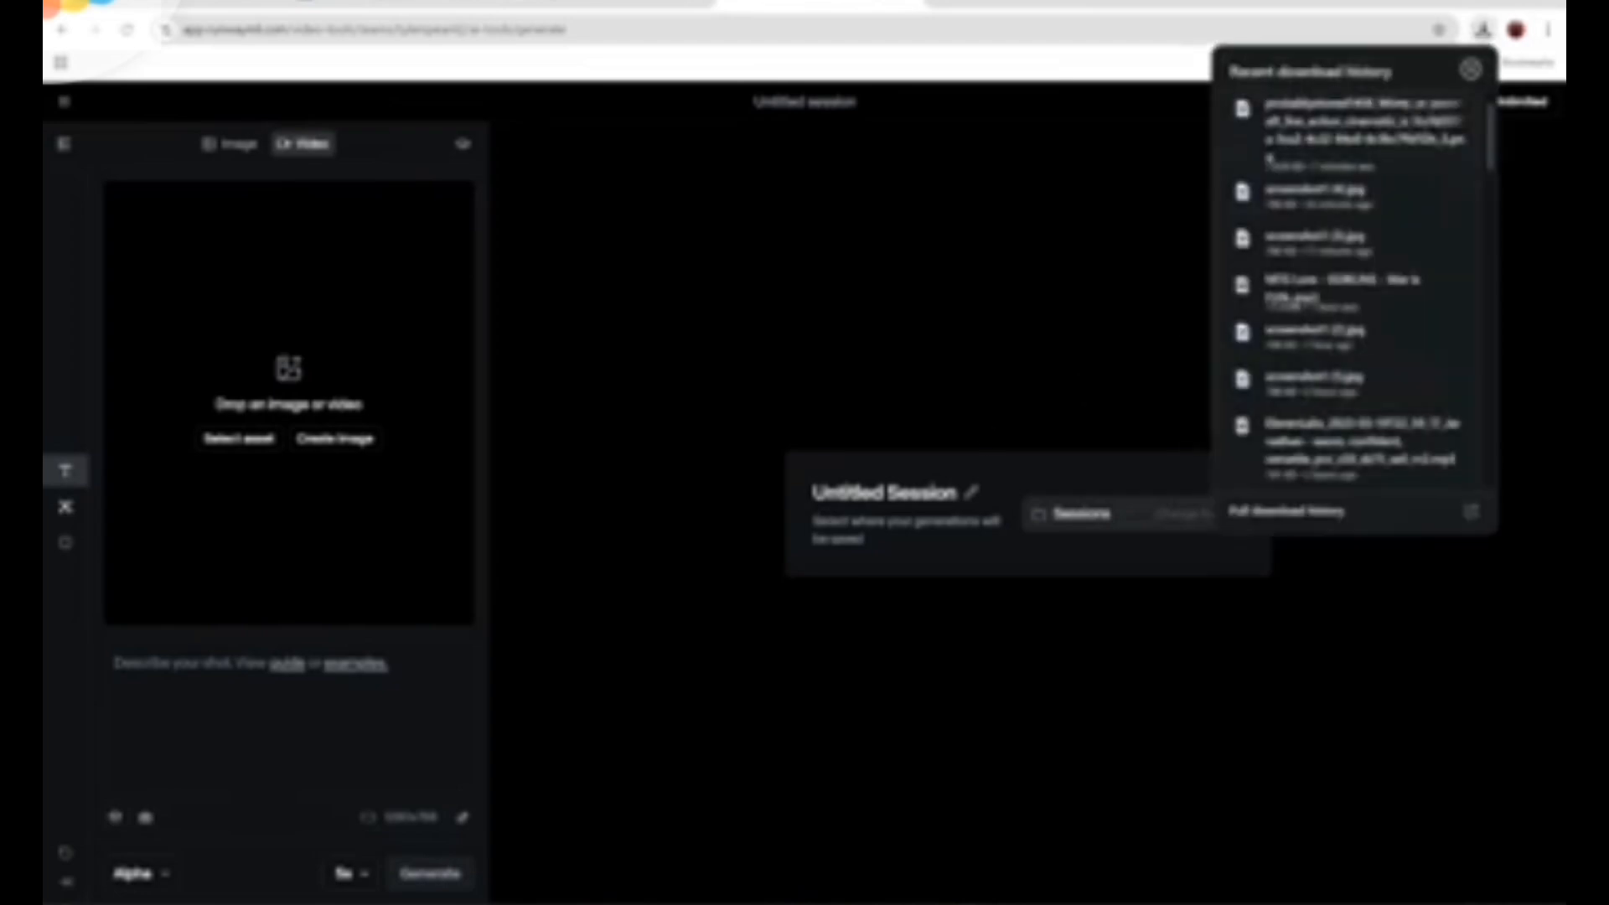
pyautogui.moveTo(686, 264); pyautogui.dragTo(276, 342)
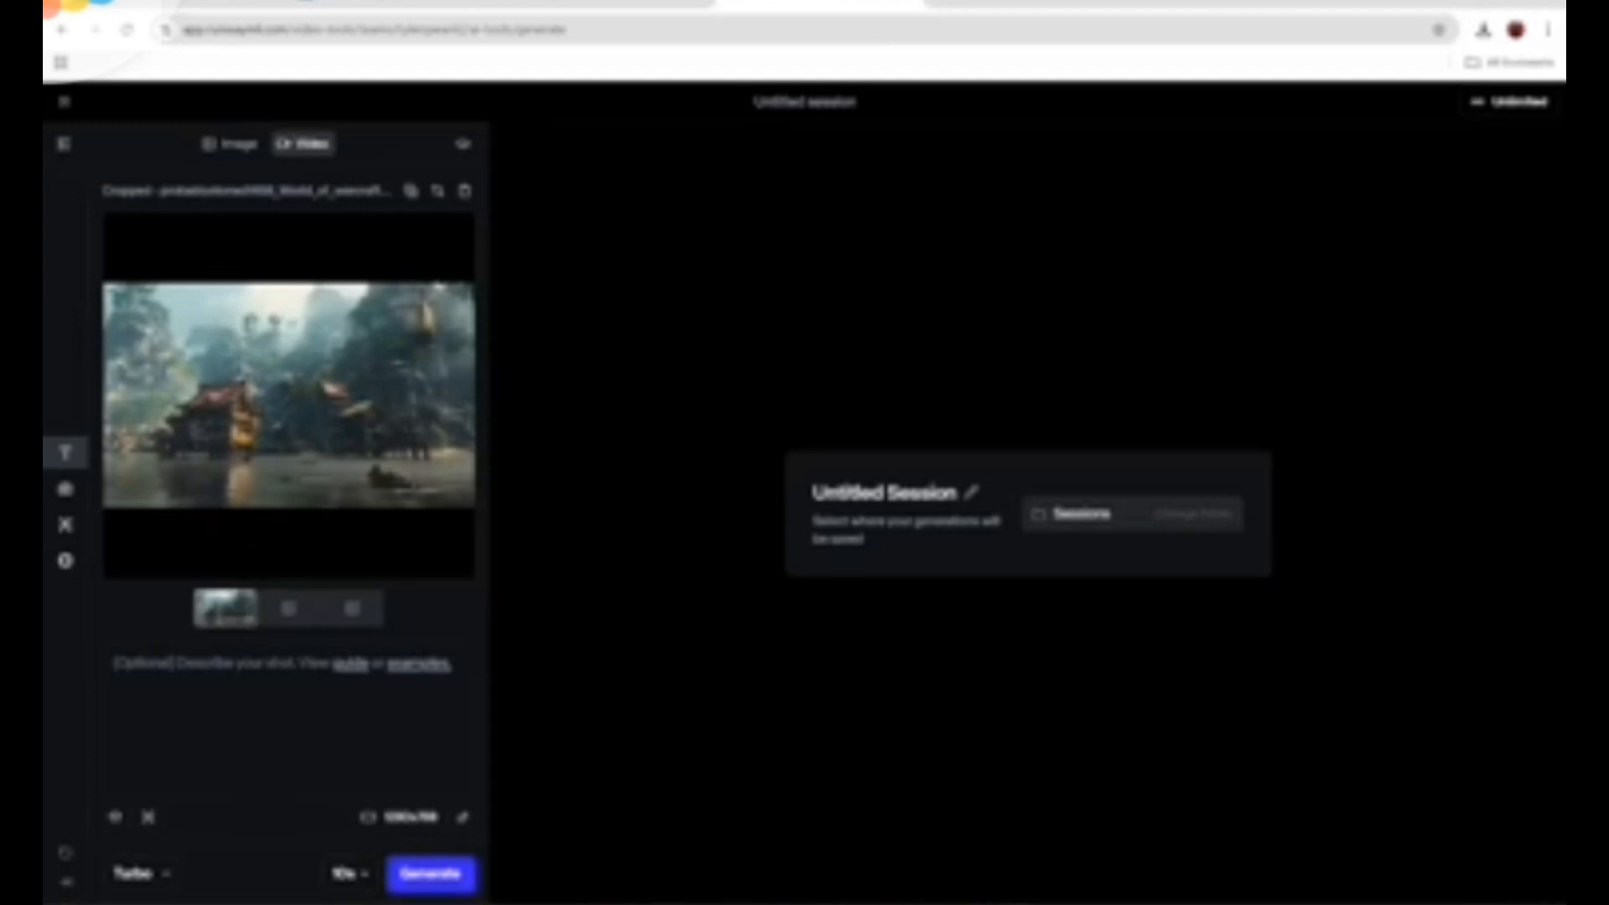
pyautogui.write('Establishing landscape ground')
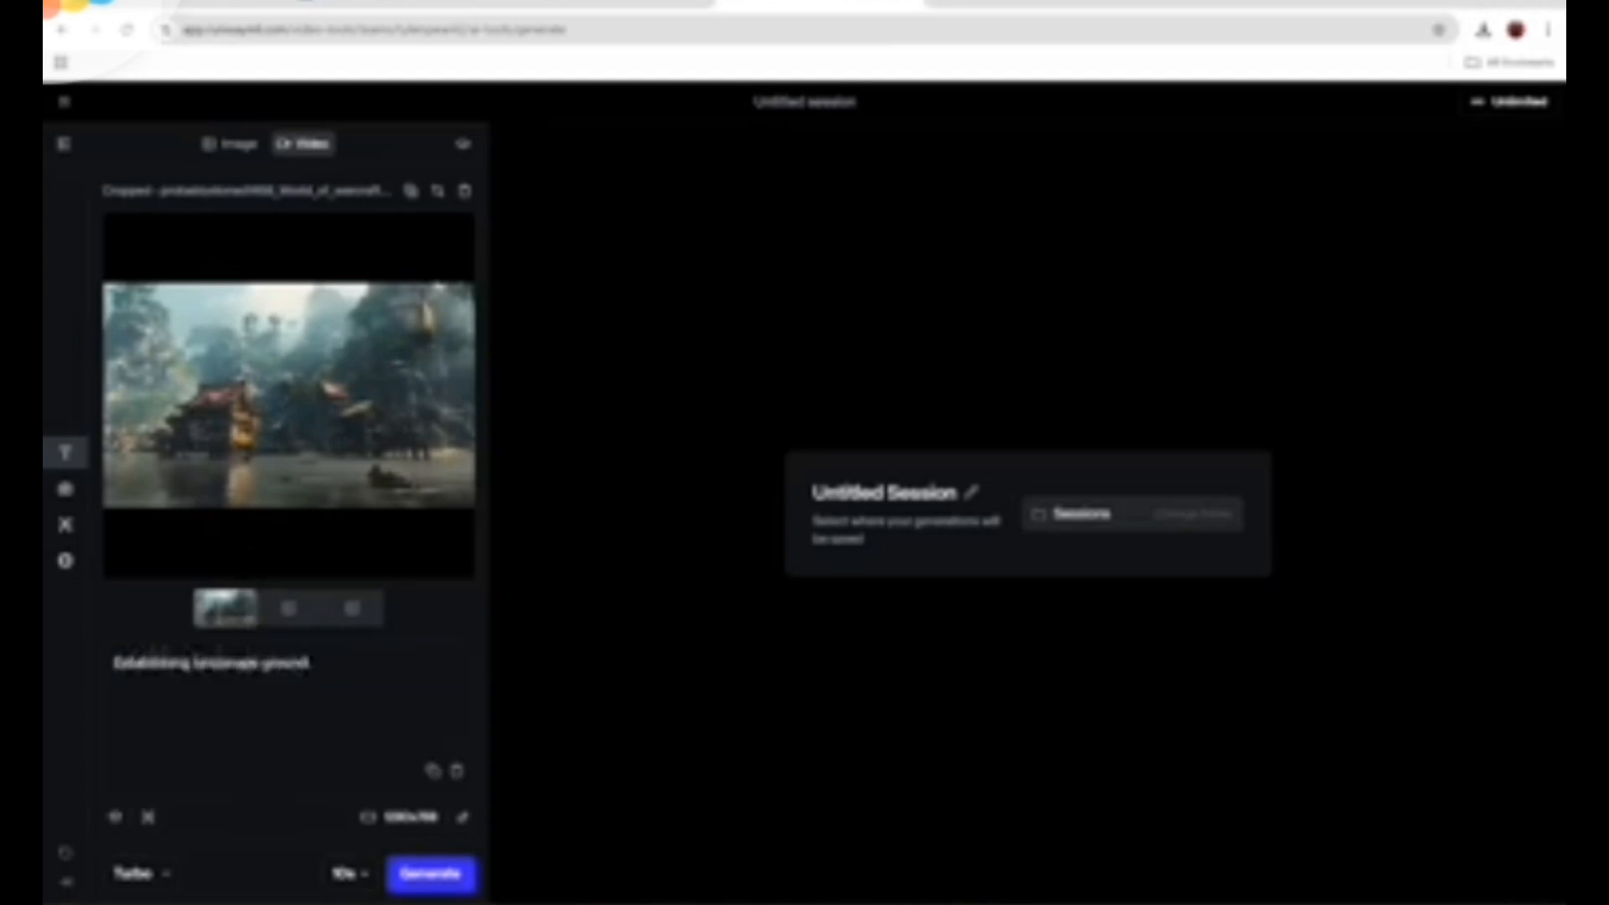
pyautogui.write(' level of seaside village.')
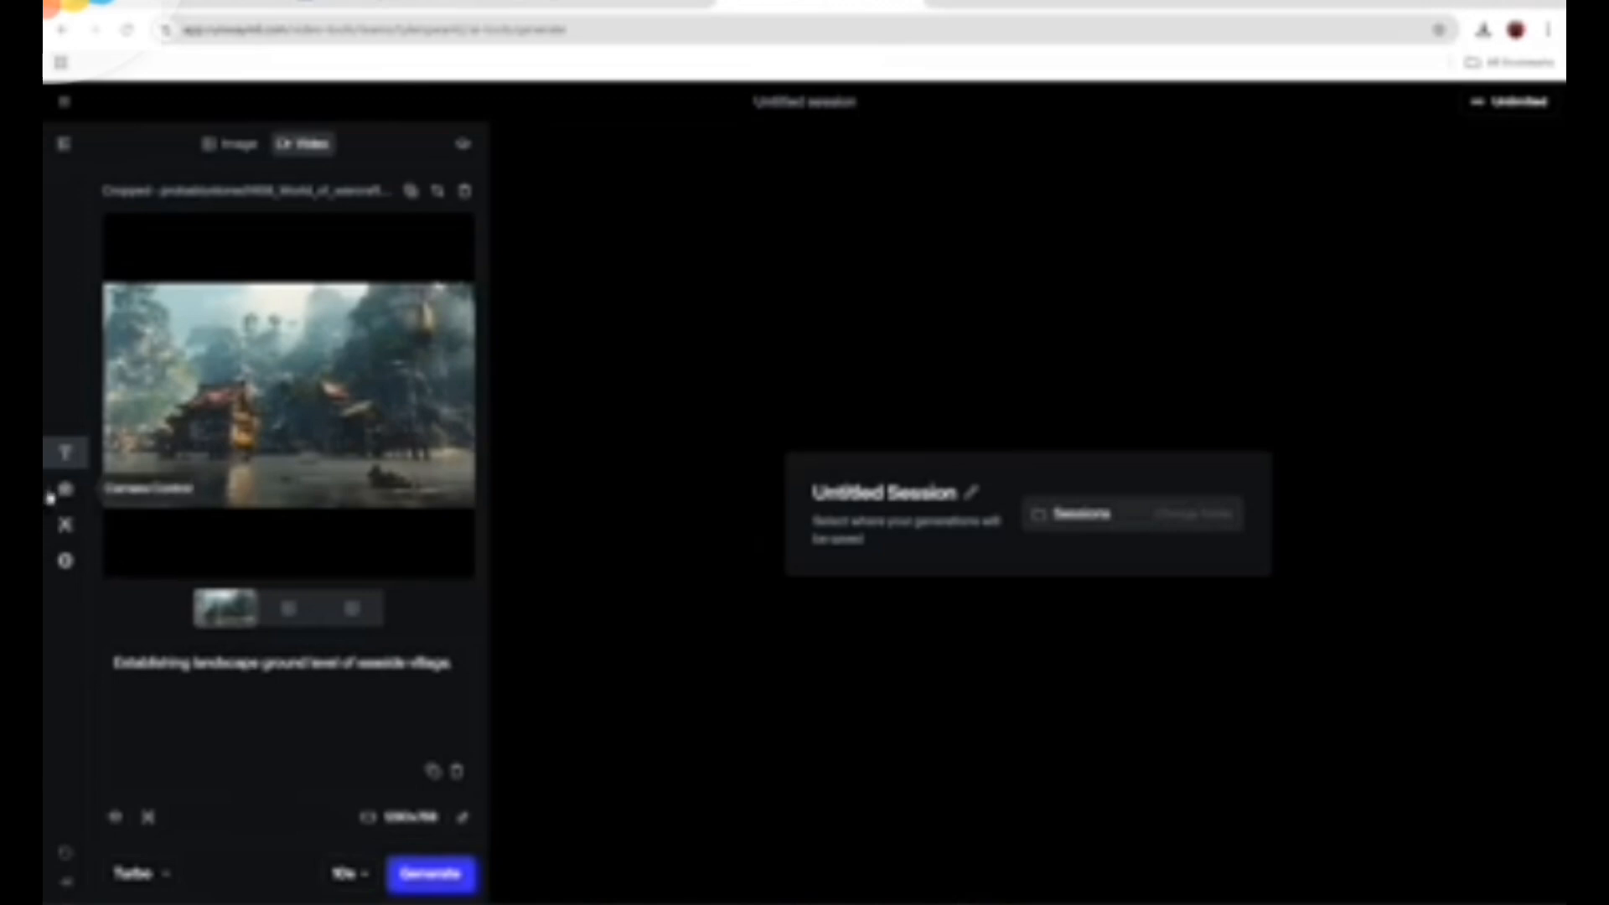
# Try adjusting the shot's horizontal and pan camera movement in the camera control settings
pyautogui.click(52, 495)
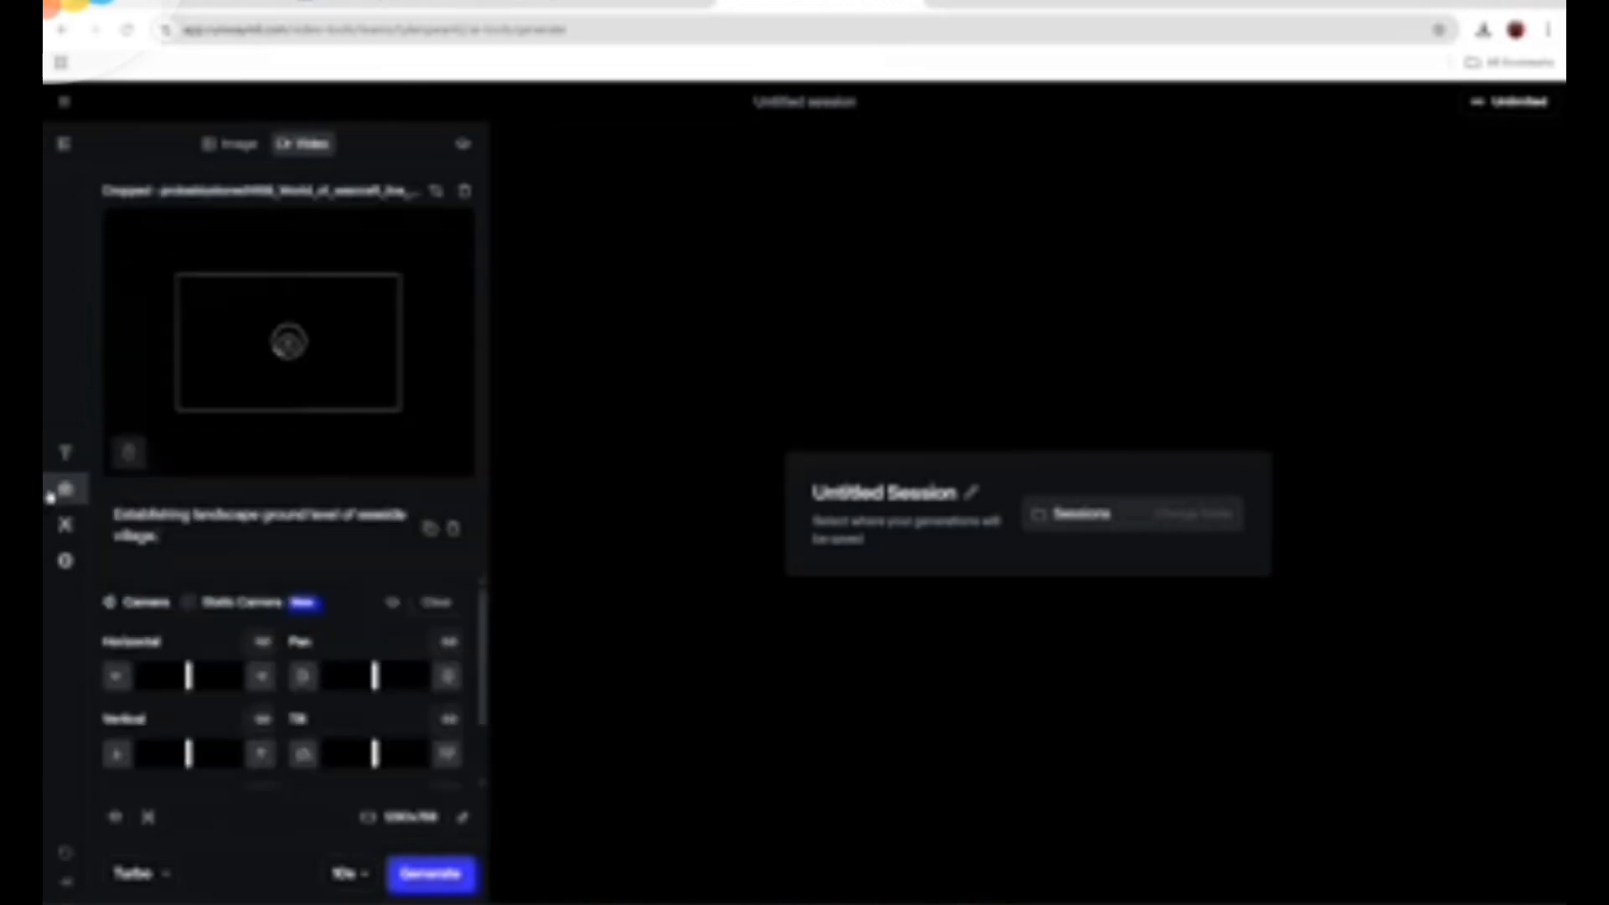
pyautogui.moveTo(191, 680)
pyautogui.mouseDown()
pyautogui.moveTo(178, 681)
pyautogui.moveTo(191, 680)
pyautogui.mouseUp()
pyautogui.moveTo(376, 679); pyautogui.dragTo(400, 681)
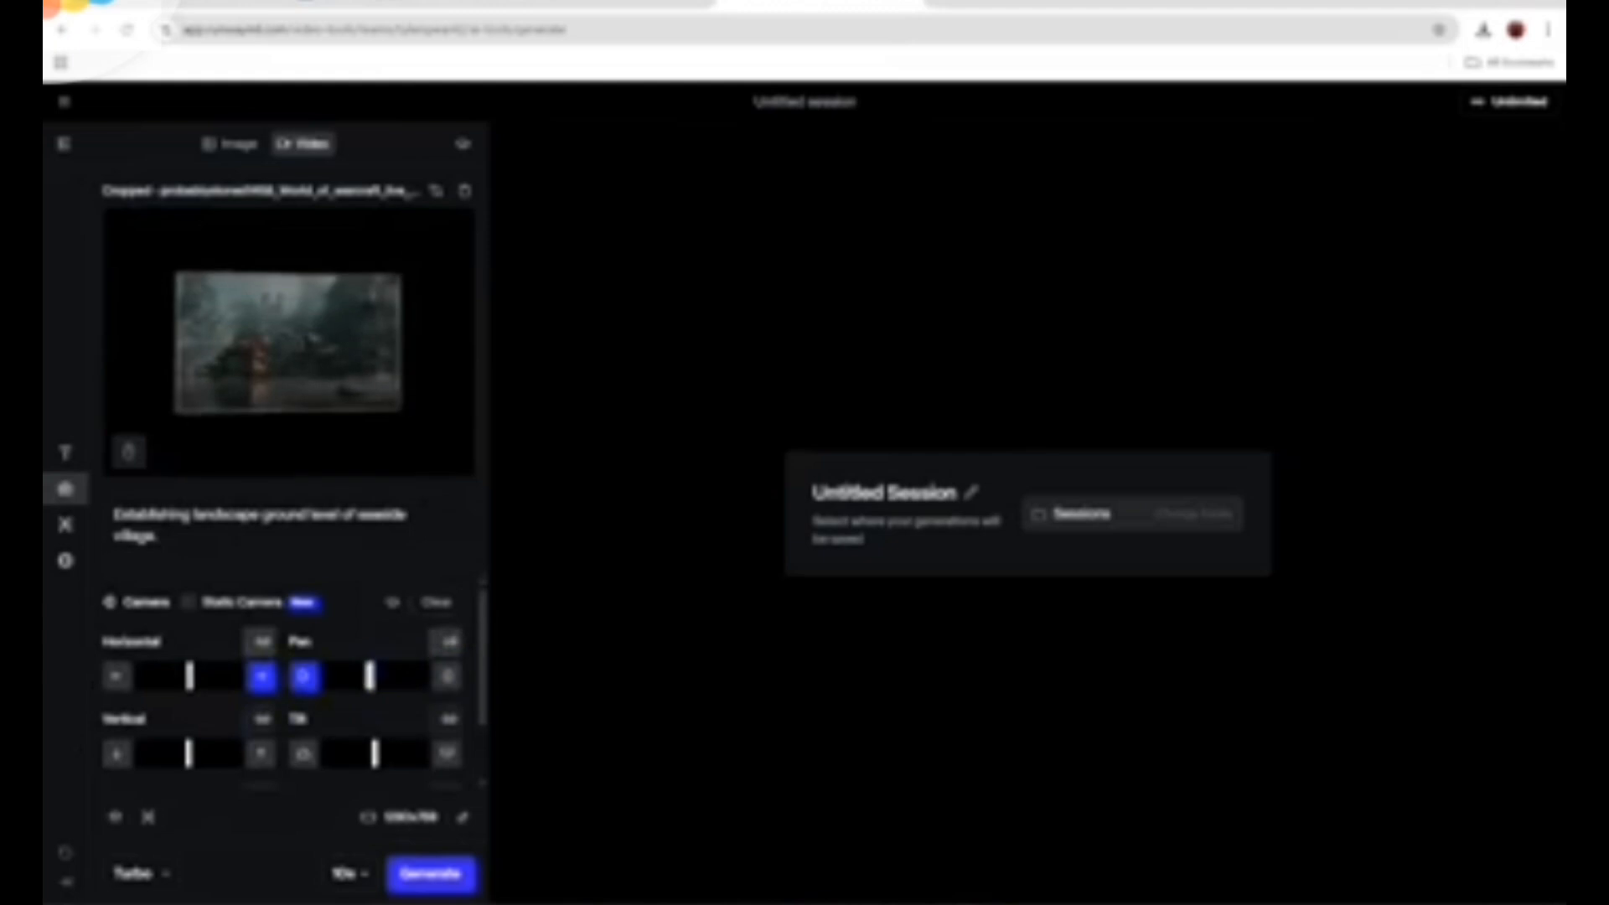
pyautogui.click(66, 453)
# Choose the Gen-3 Alpha model and generate the video of the seaside village
pyautogui.click(141, 873)
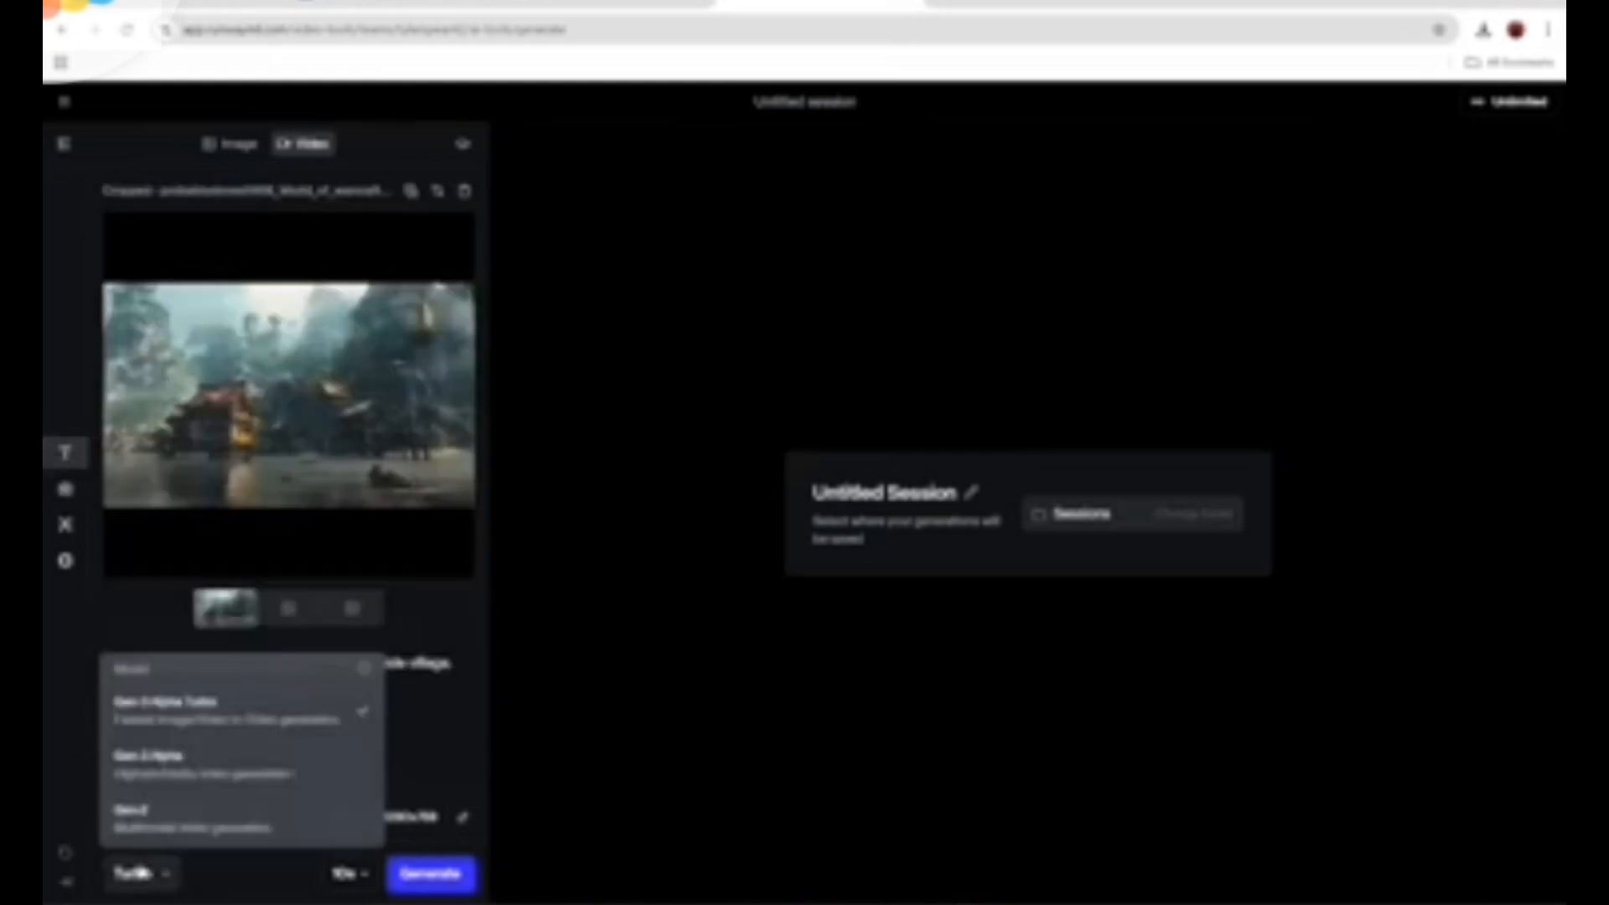
pyautogui.click(150, 763)
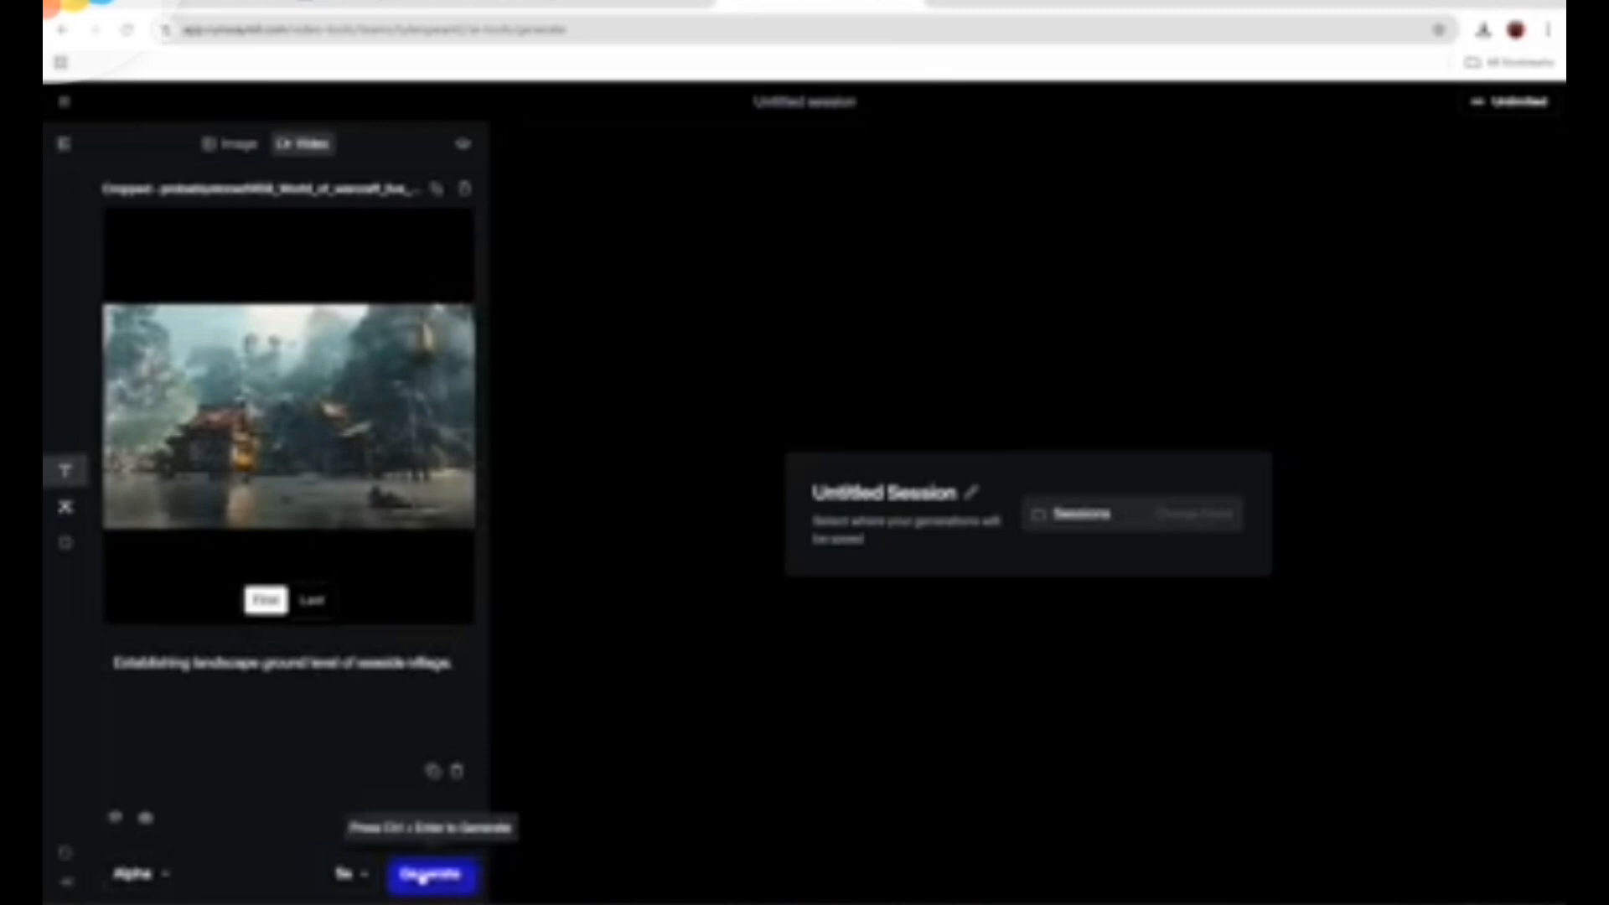
pyautogui.click(425, 876)
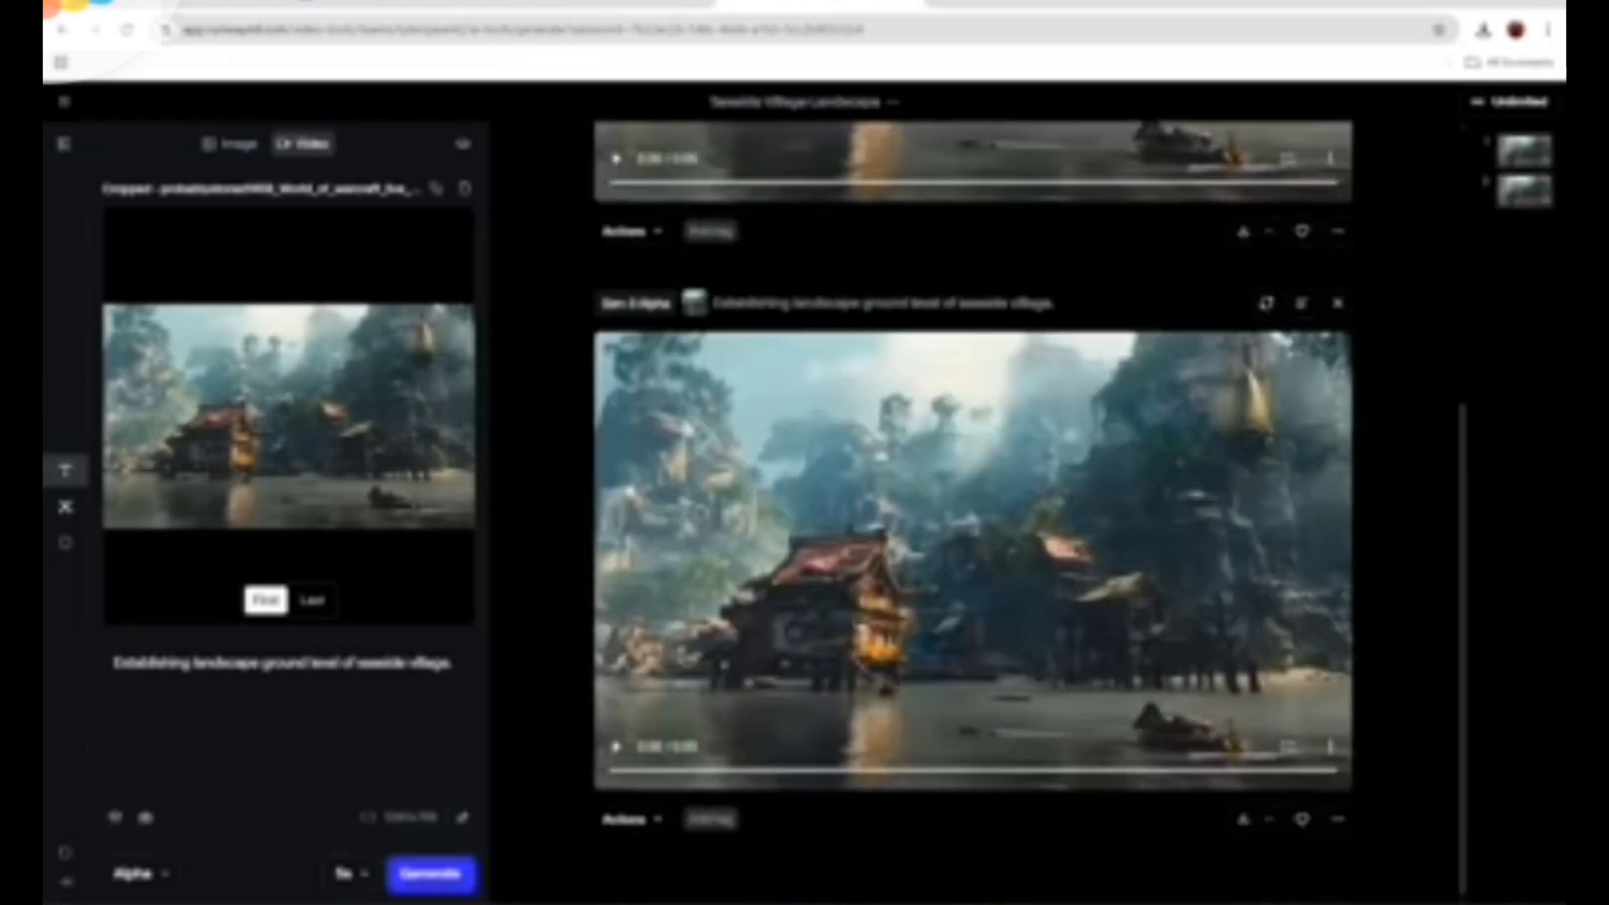
# Play the latest generated village video in full screen and return to the session
pyautogui.click(1288, 746)
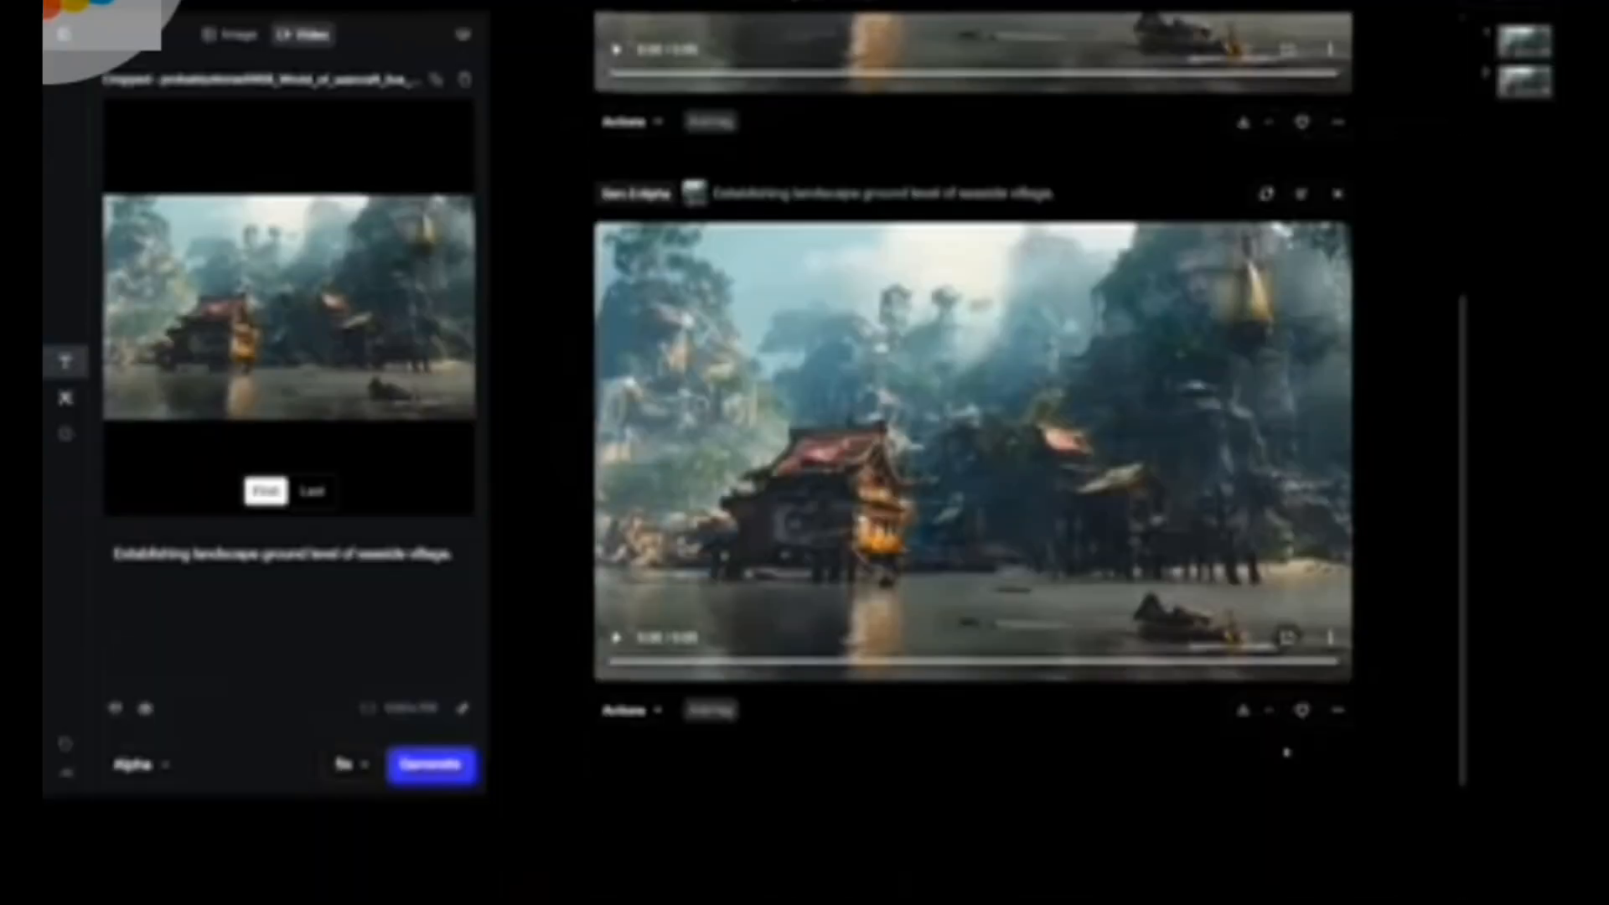
pyautogui.click(86, 884)
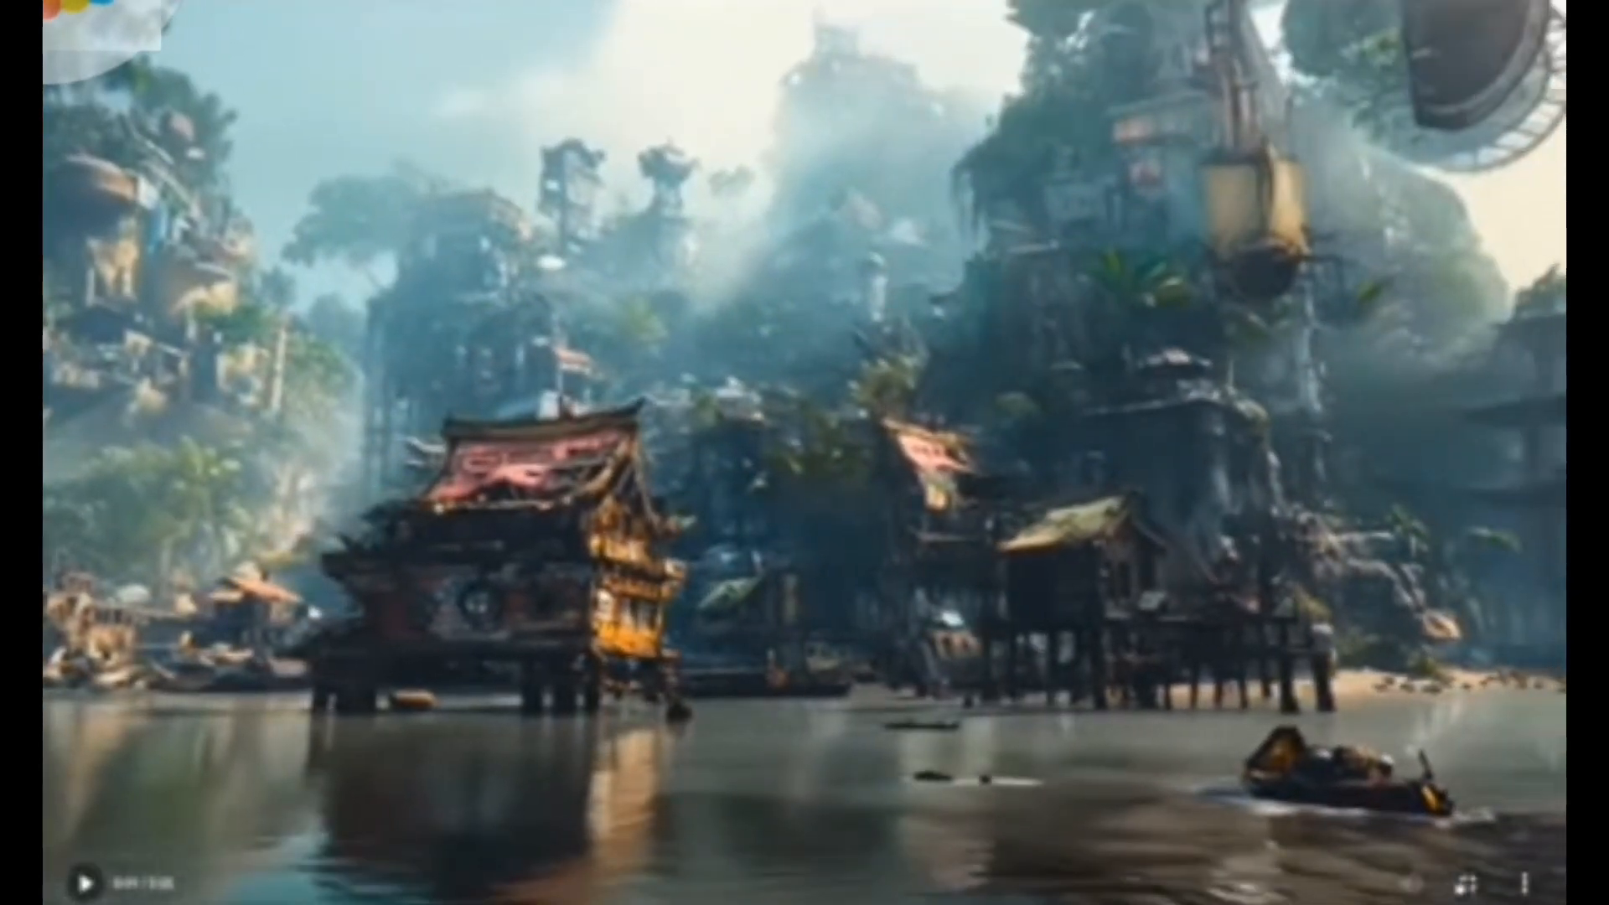
pyautogui.click(1467, 883)
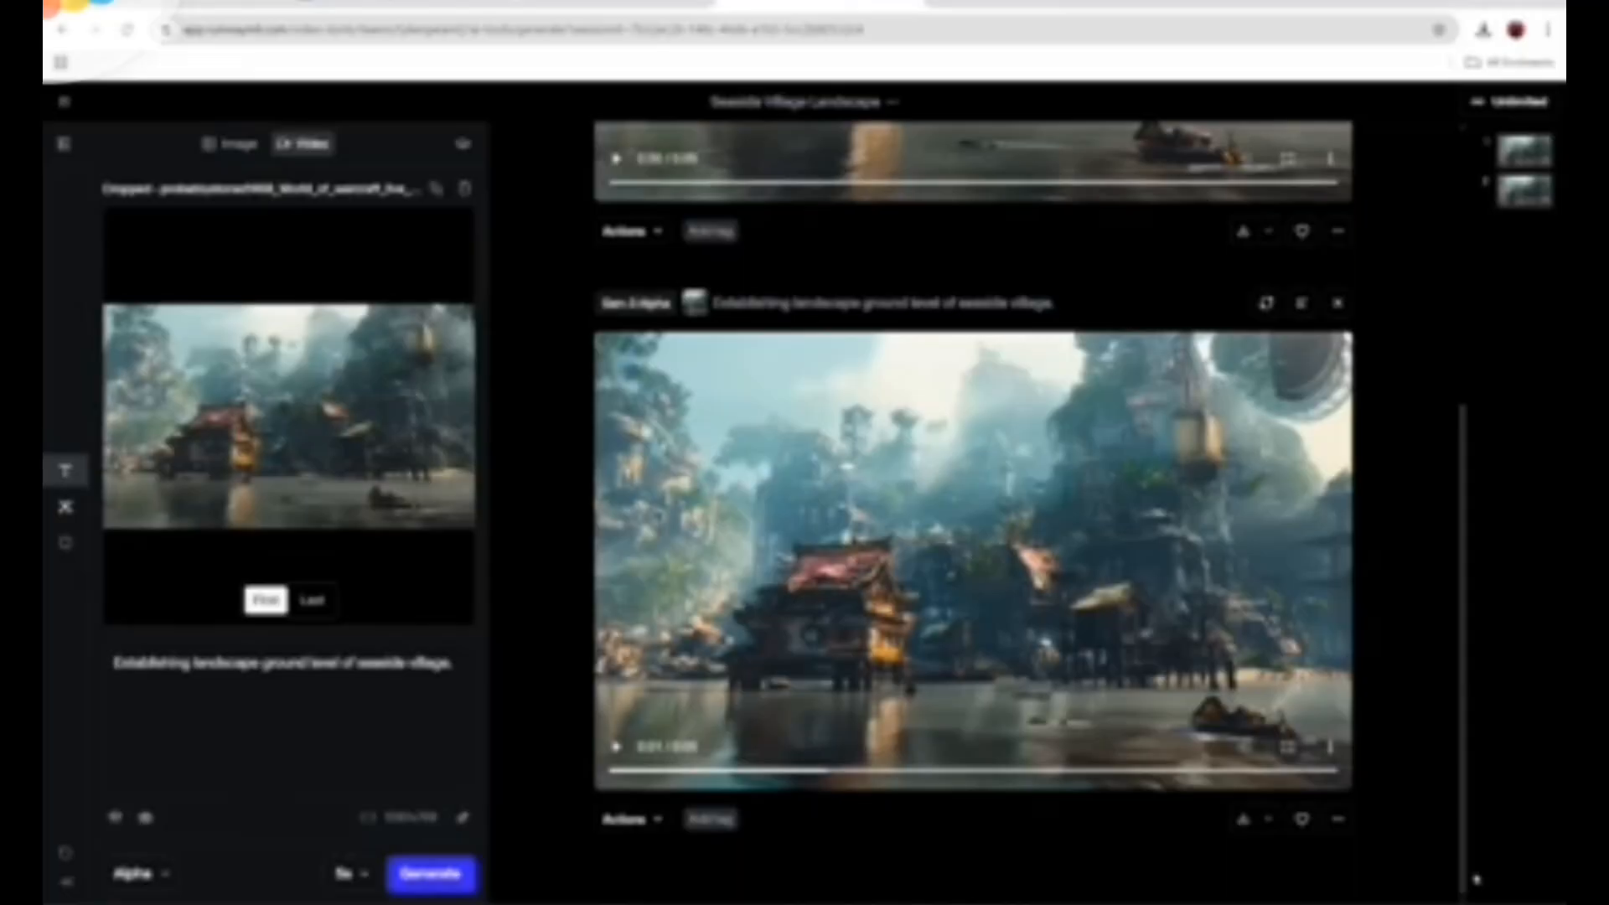
# Download the latest village video and upscale it to 4K
pyautogui.click(1242, 823)
pyautogui.click(653, 828)
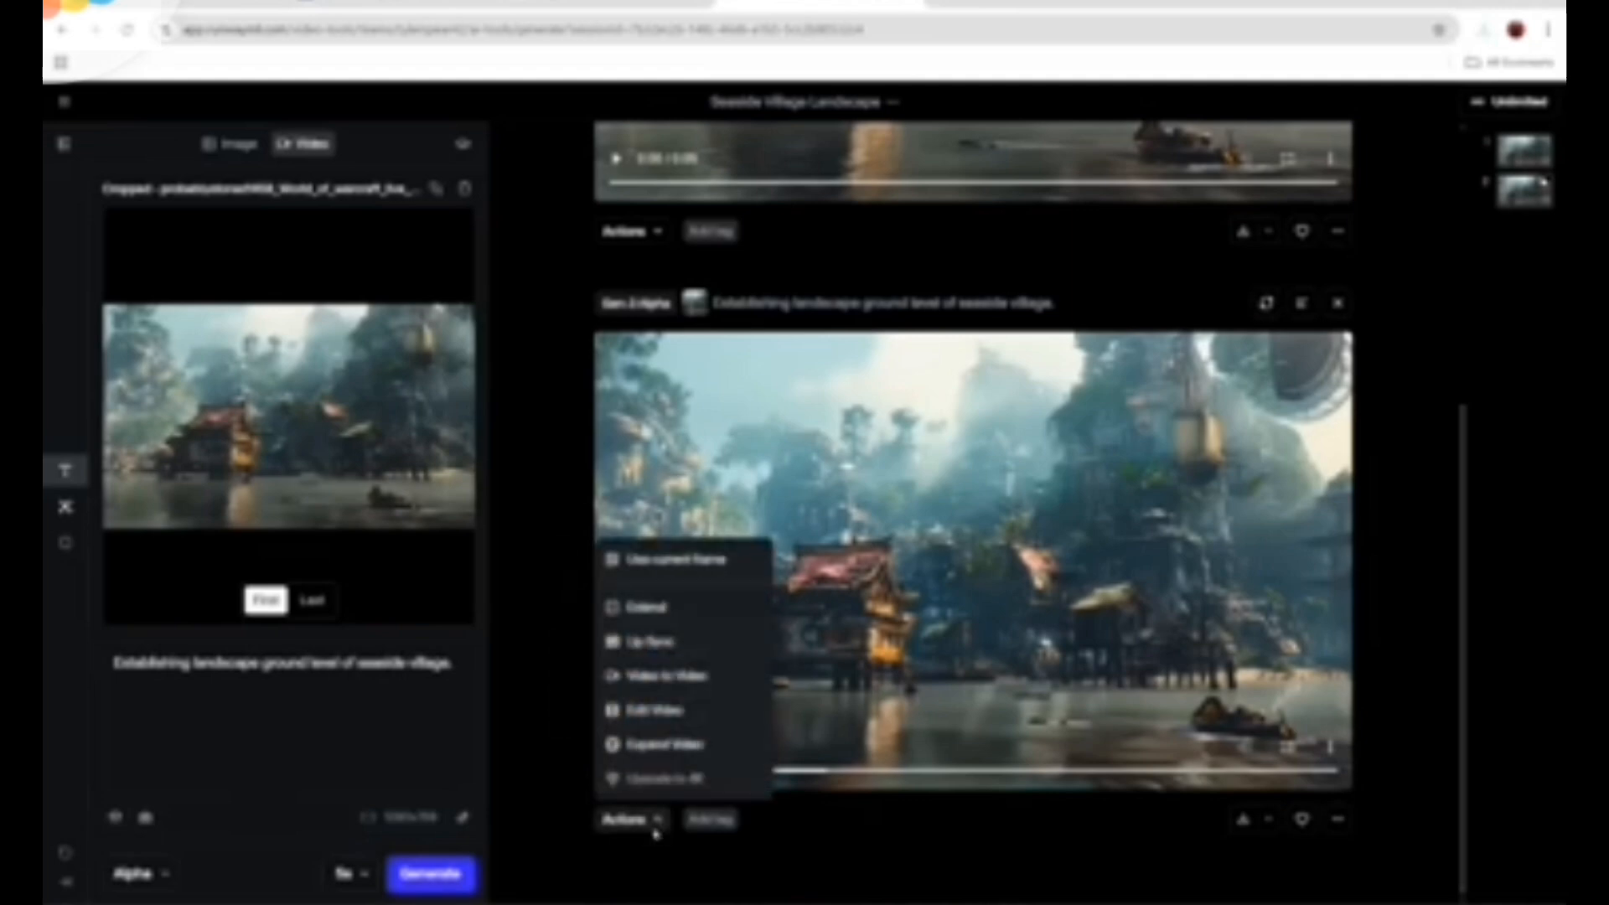
pyautogui.click(656, 779)
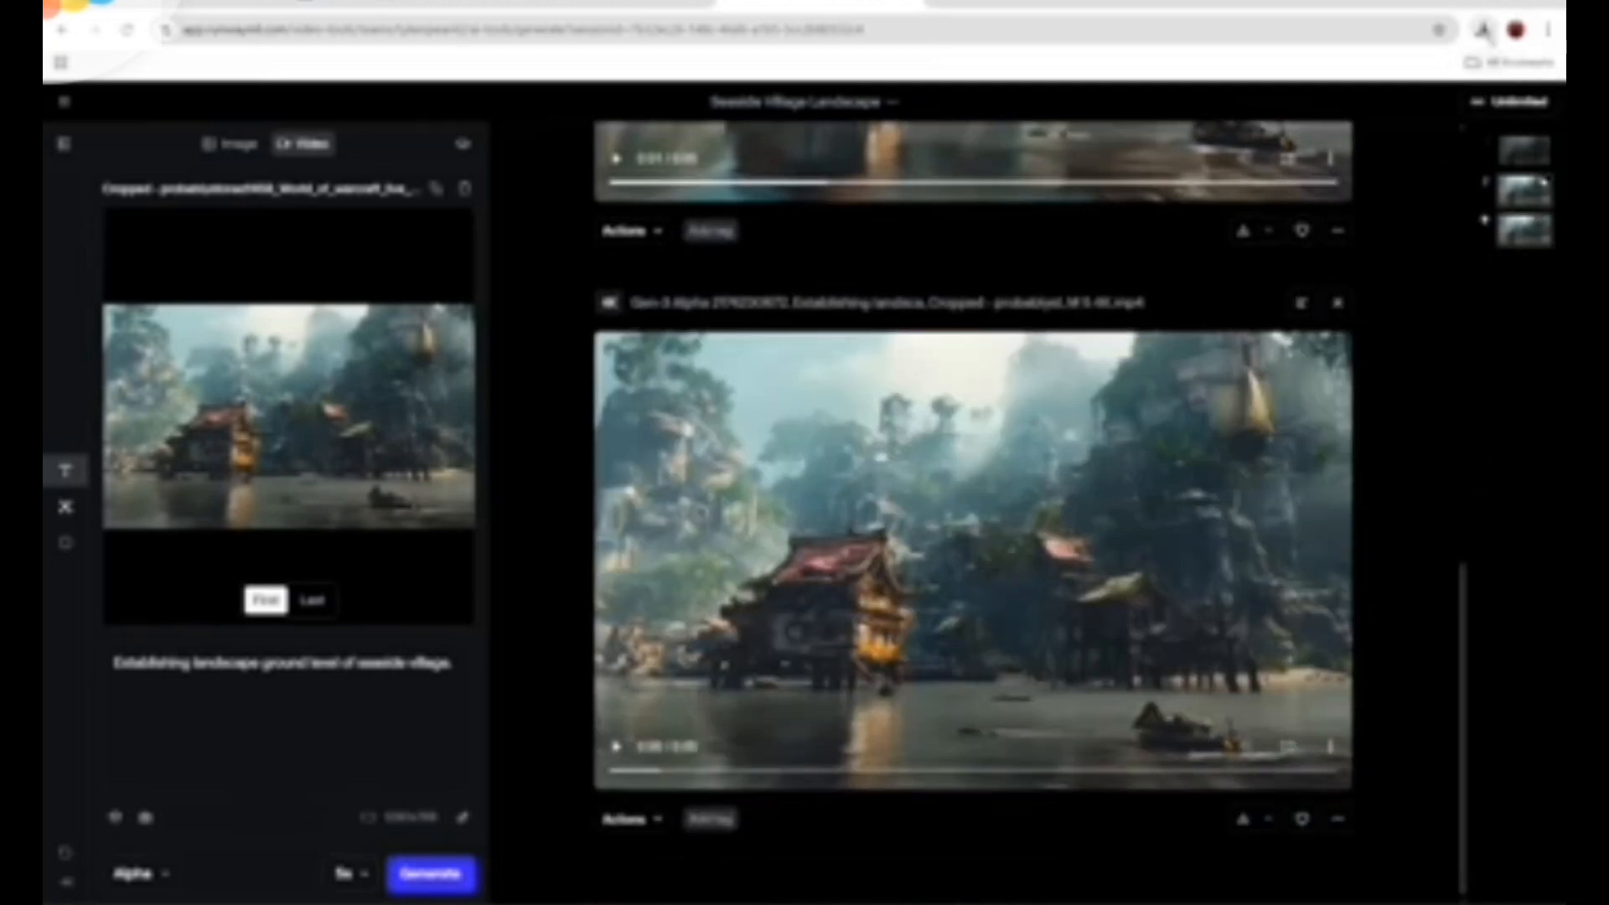
# Switch to Premiere Pro, place the downloaded seaside village video at the start of the timeline and play it back
pyautogui.click(1483, 30)
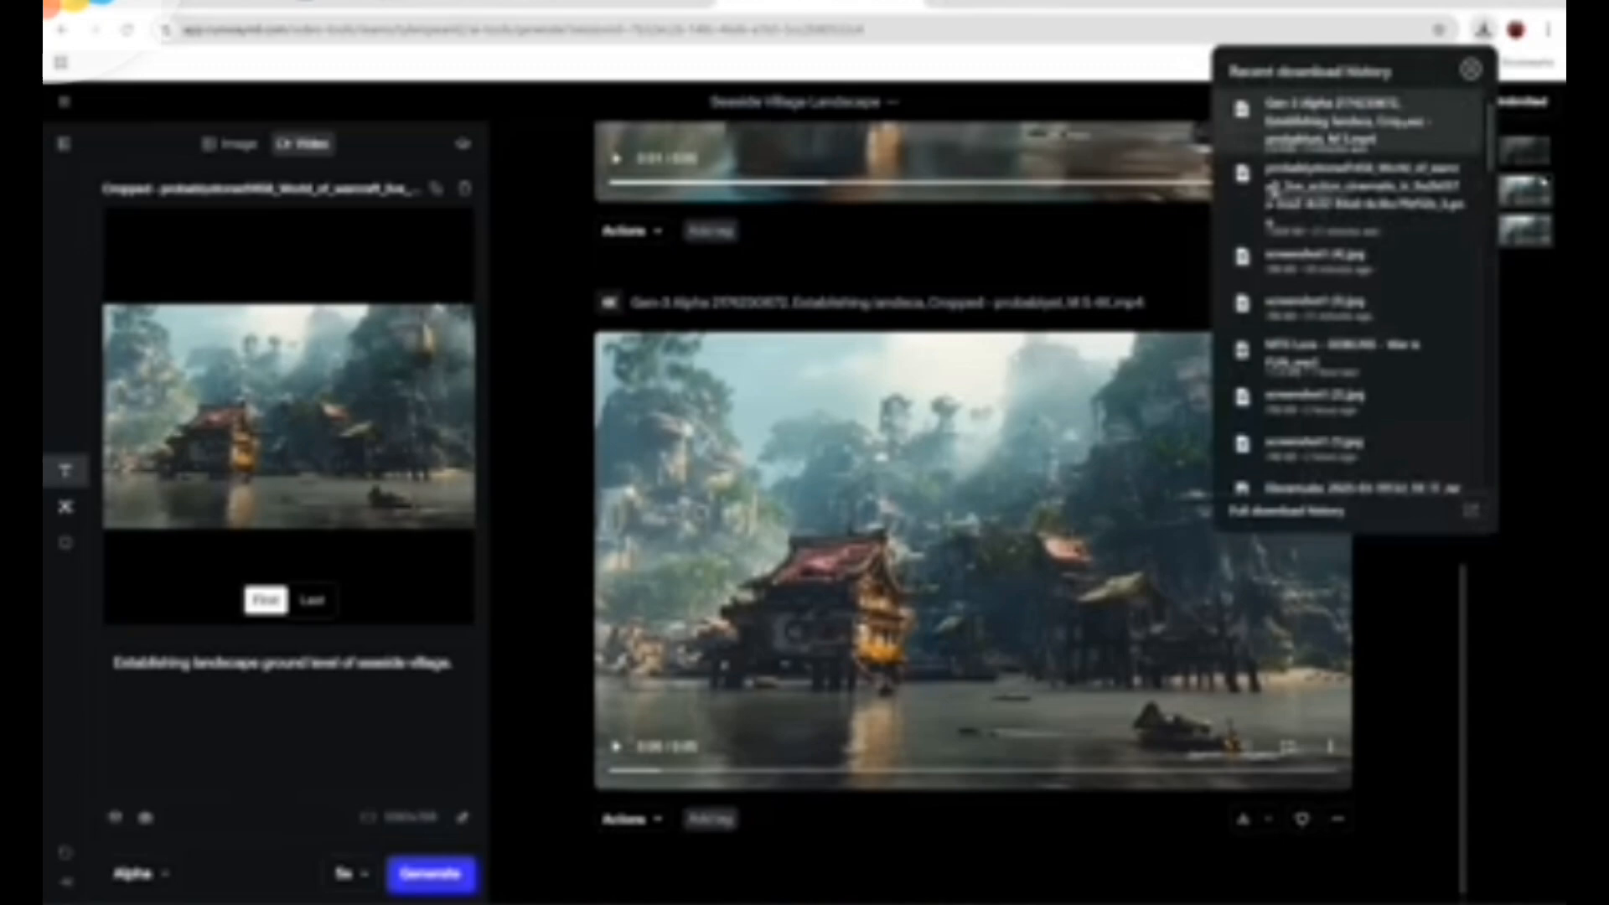
pyautogui.moveTo(939, 887); pyautogui.dragTo(386, 746)
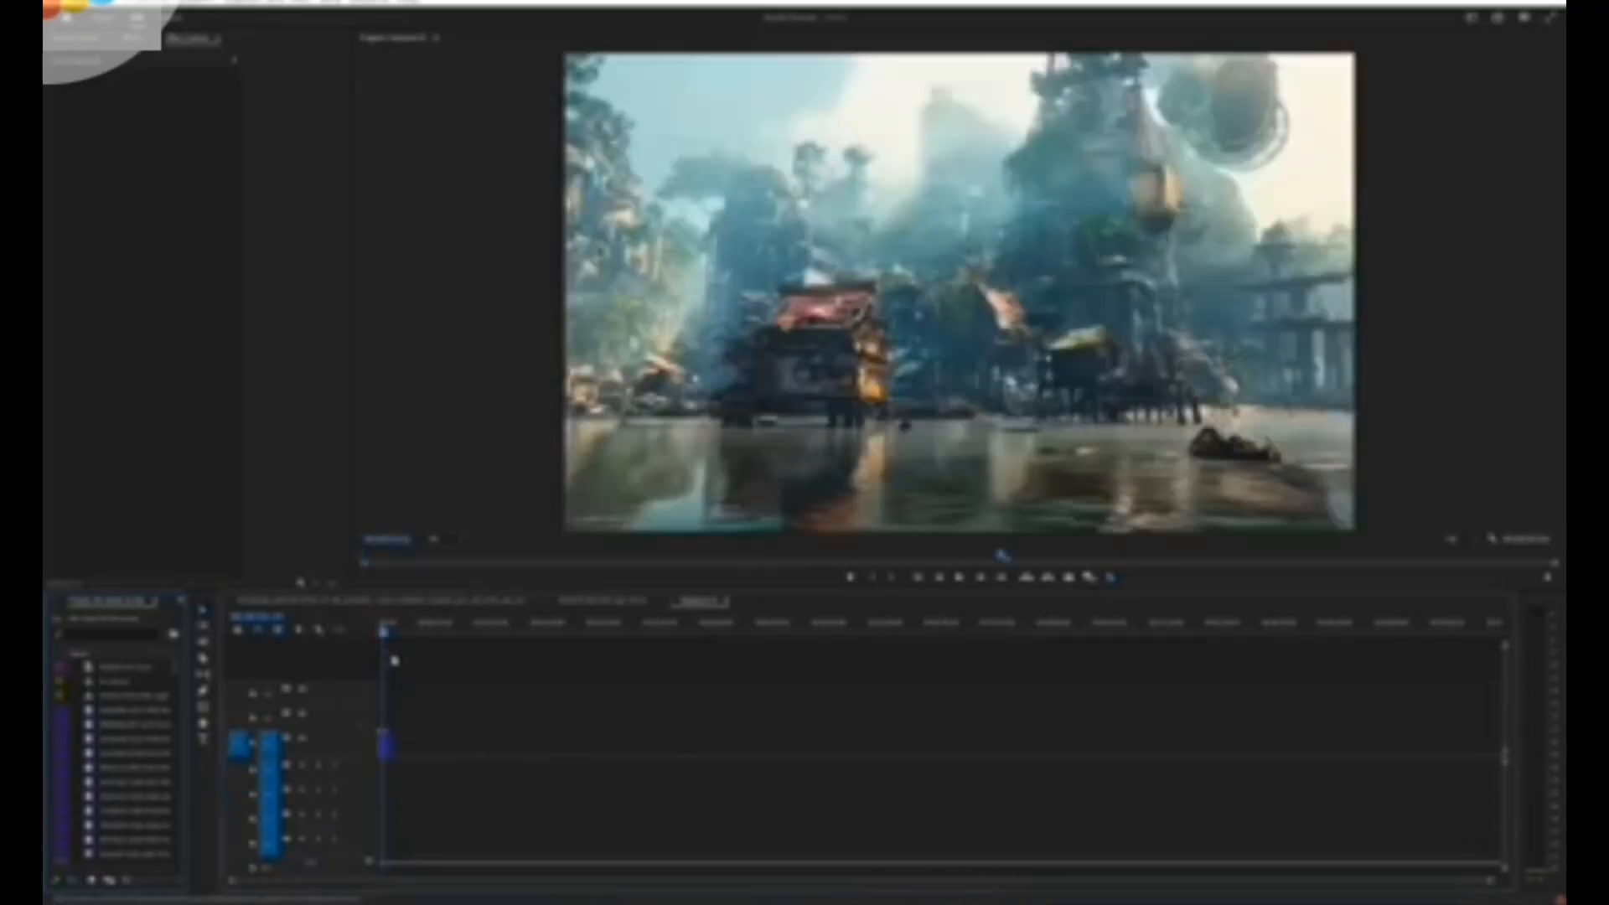
pyautogui.press('space')
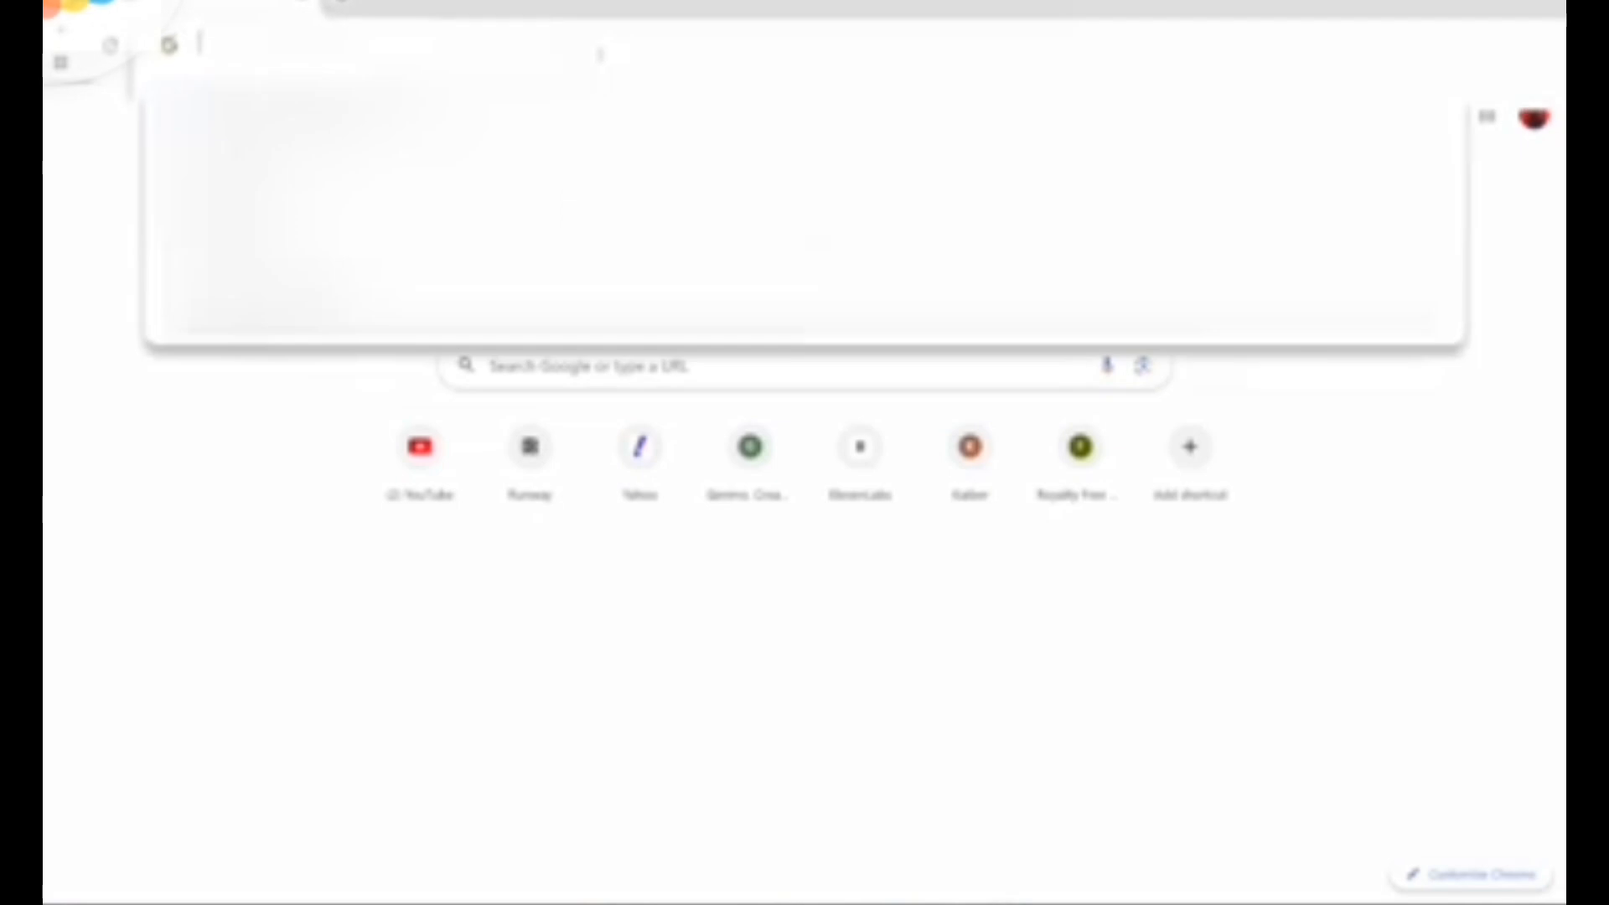
# Search the web for "world of warcraft classic music download free" and open the World of Warcraft Soundtrack album page
pyautogui.write('world of warcraft cla')
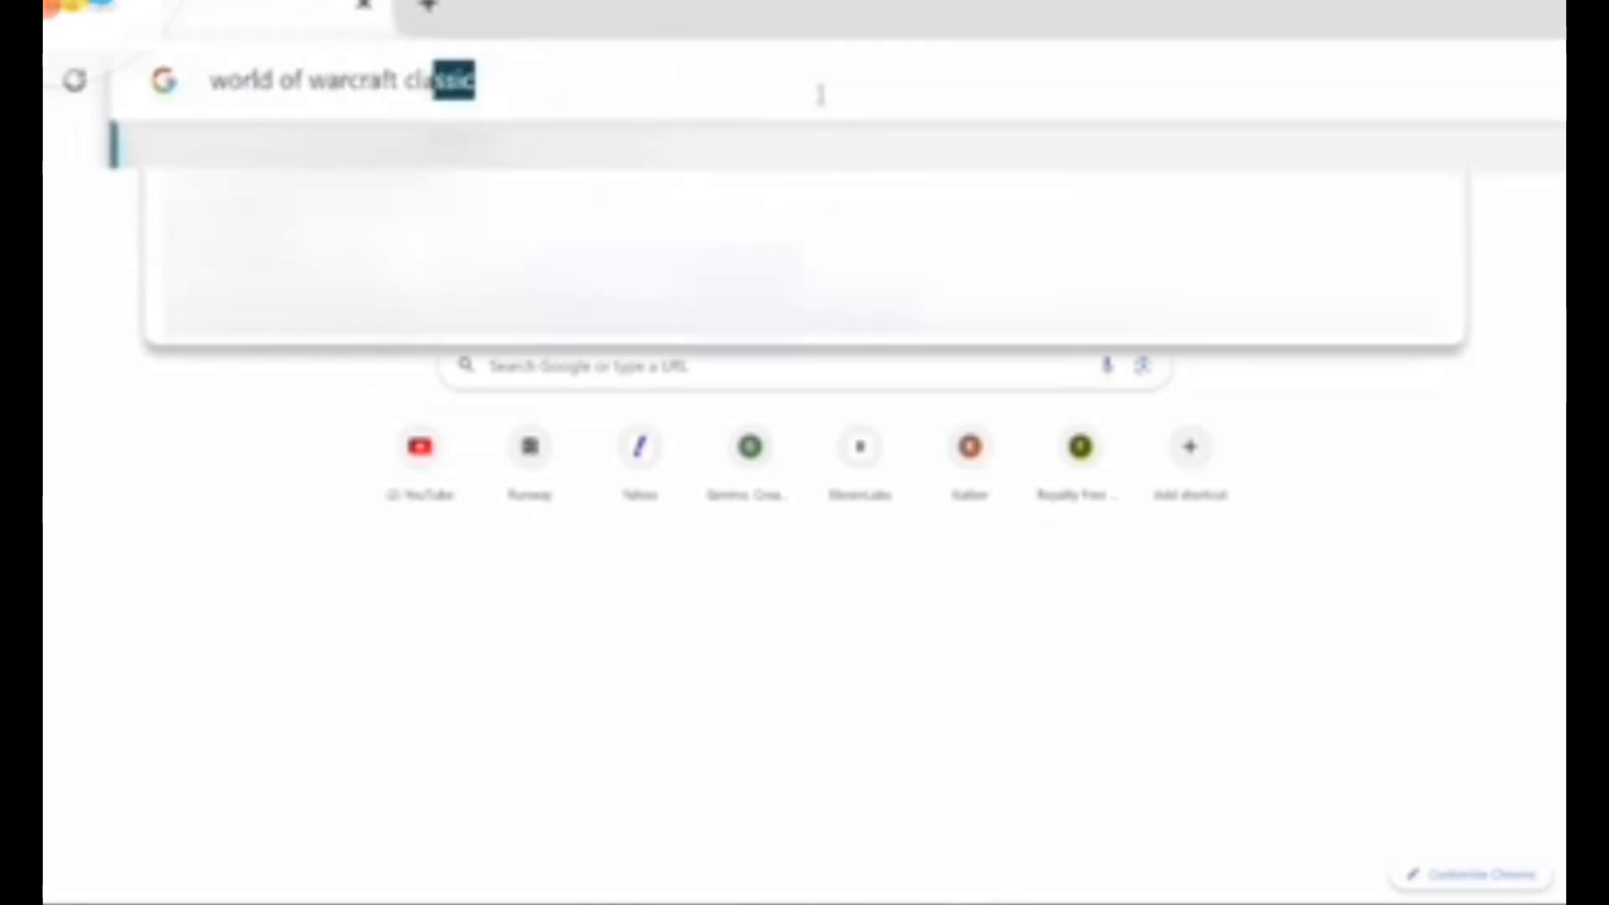
pyautogui.write('ssic music download free')
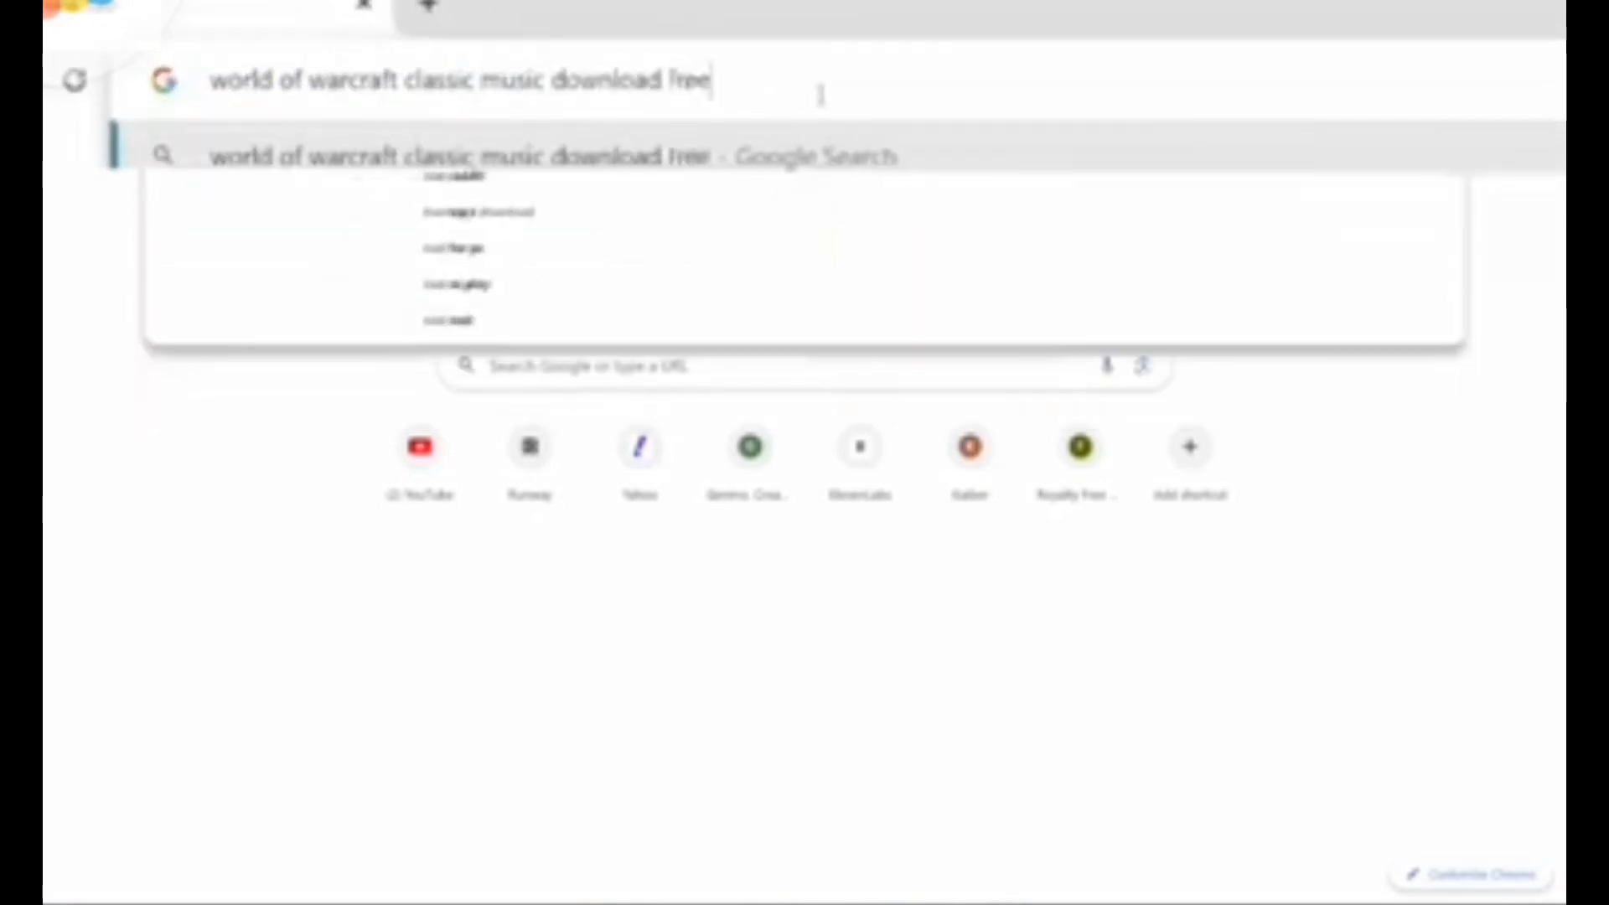
pyautogui.press('Return')
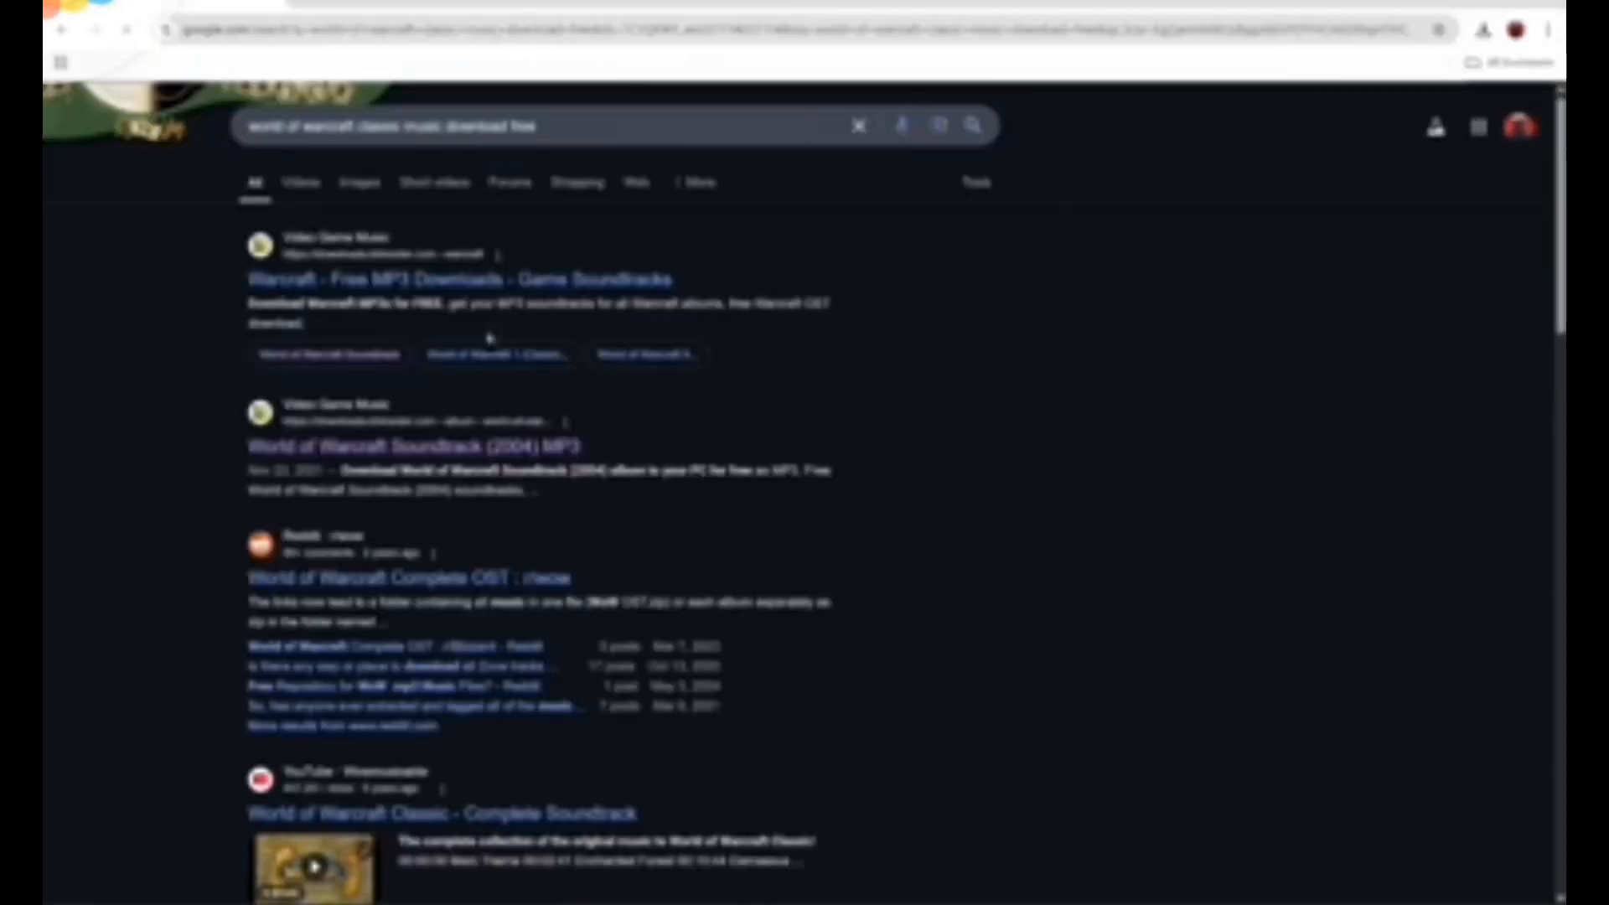
pyautogui.click(331, 354)
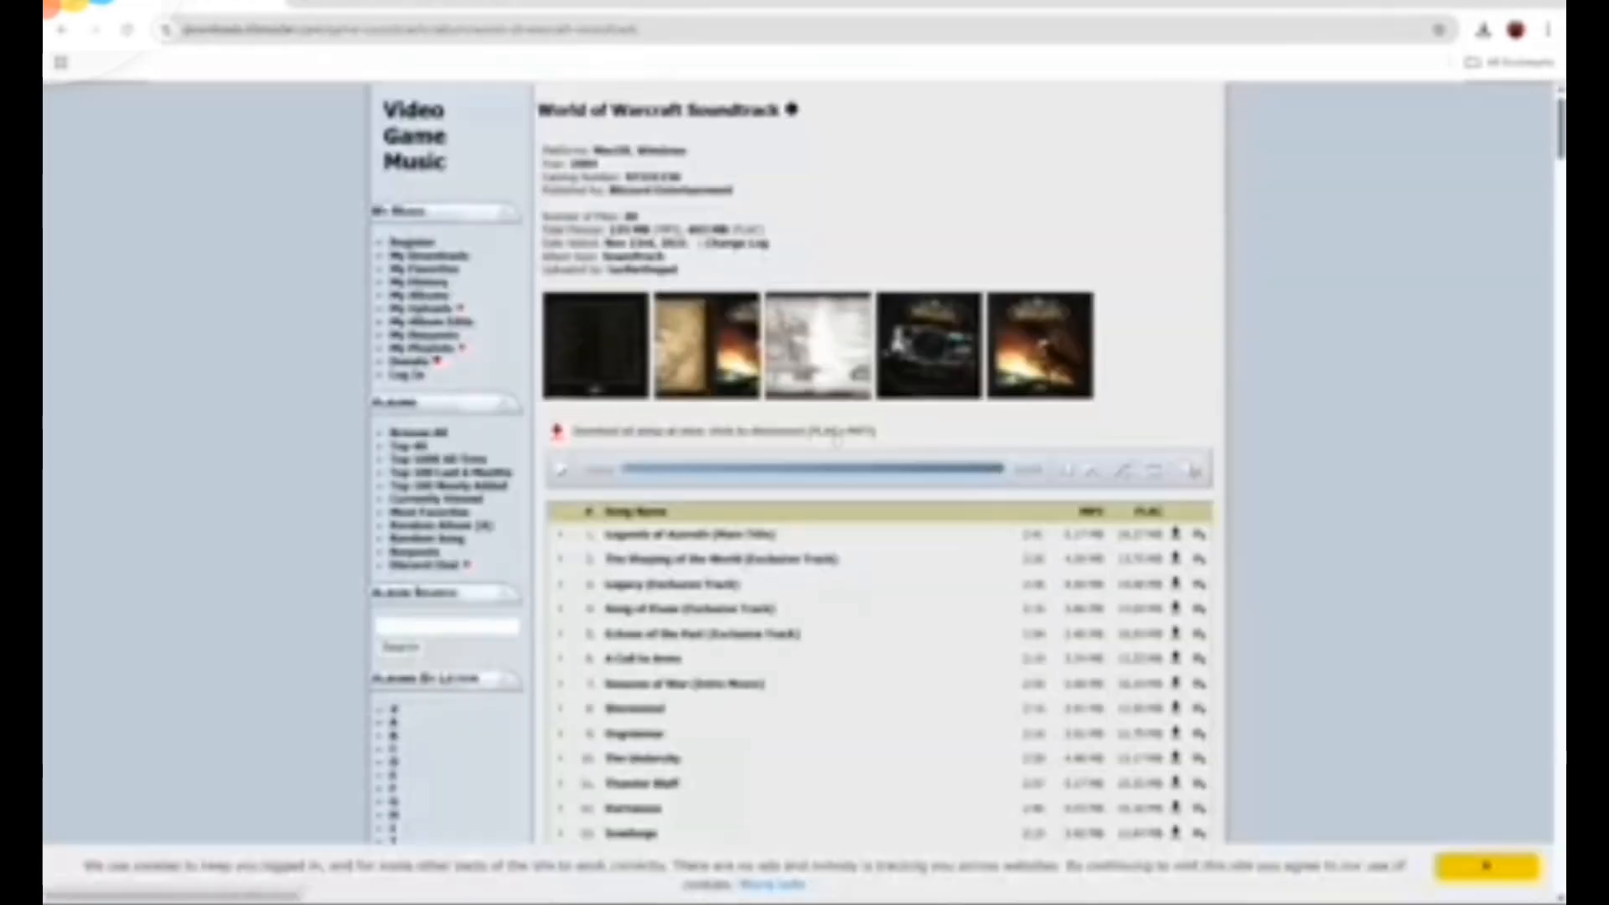